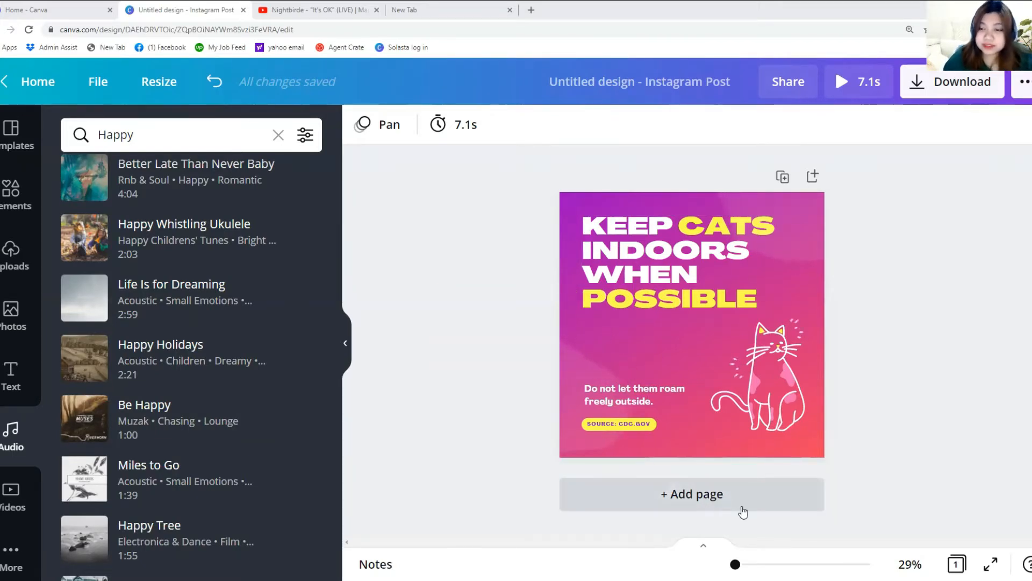
click(766, 422)
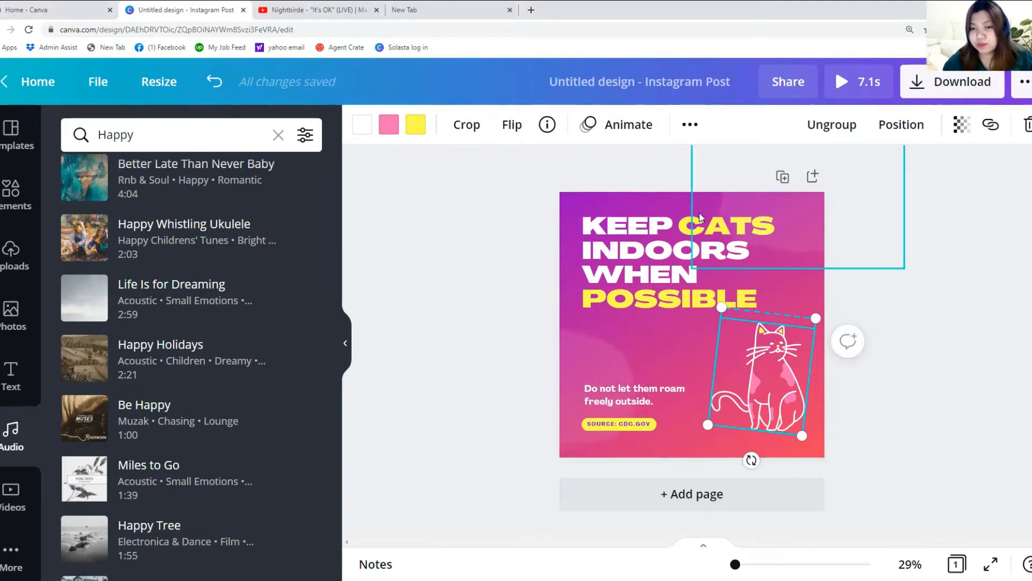
click(638, 268)
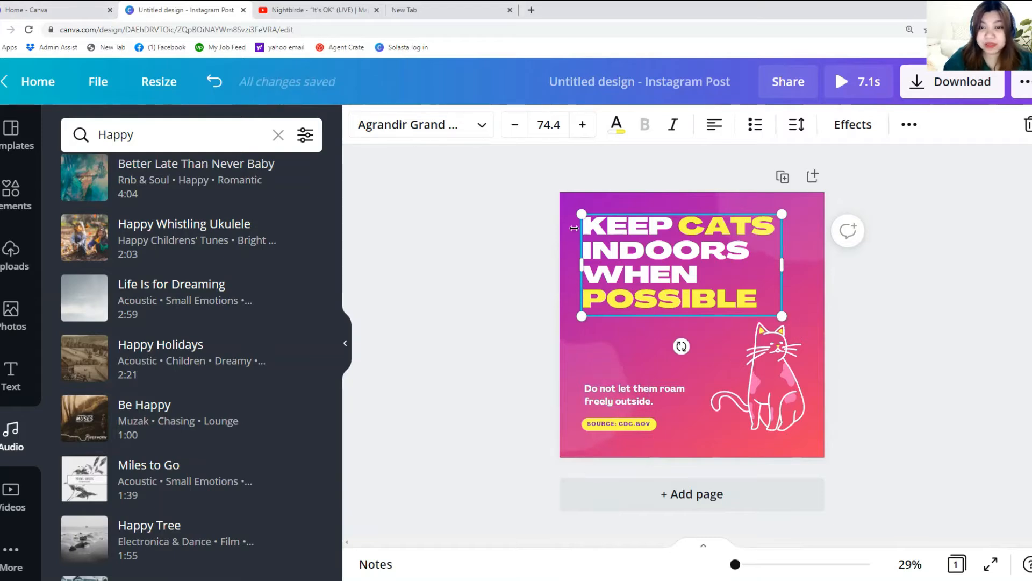
click(857, 289)
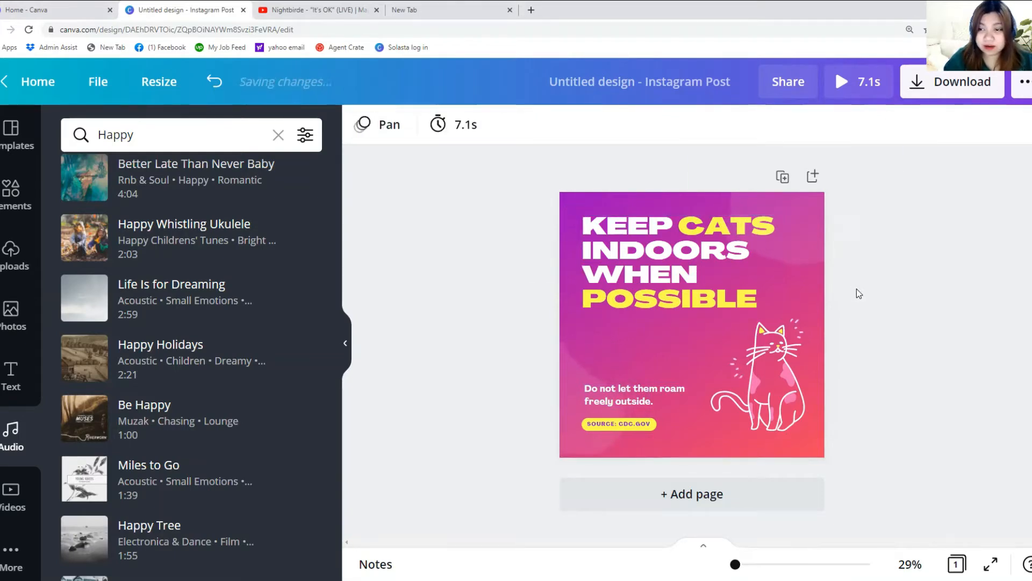
click(812, 272)
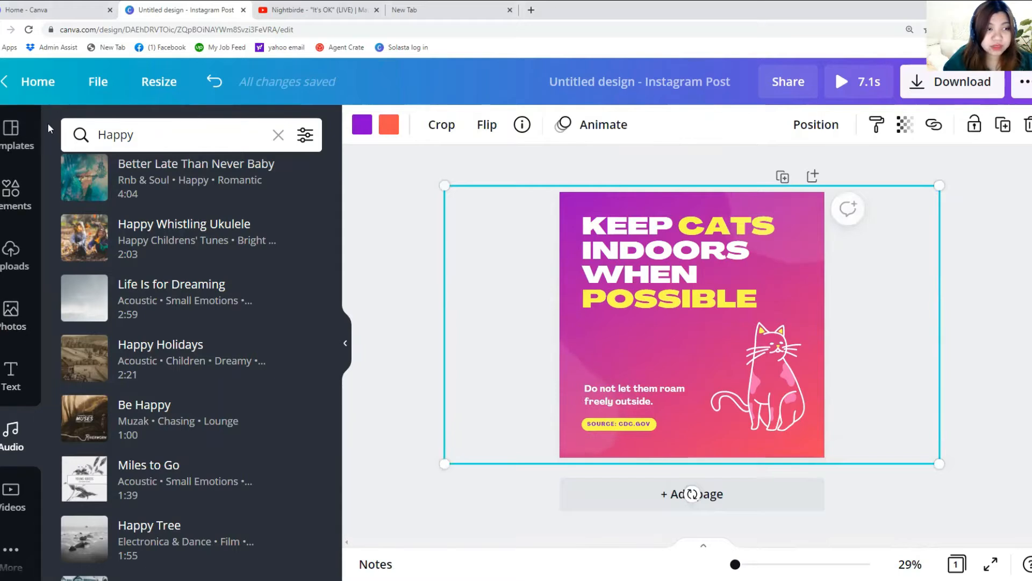
click(7, 438)
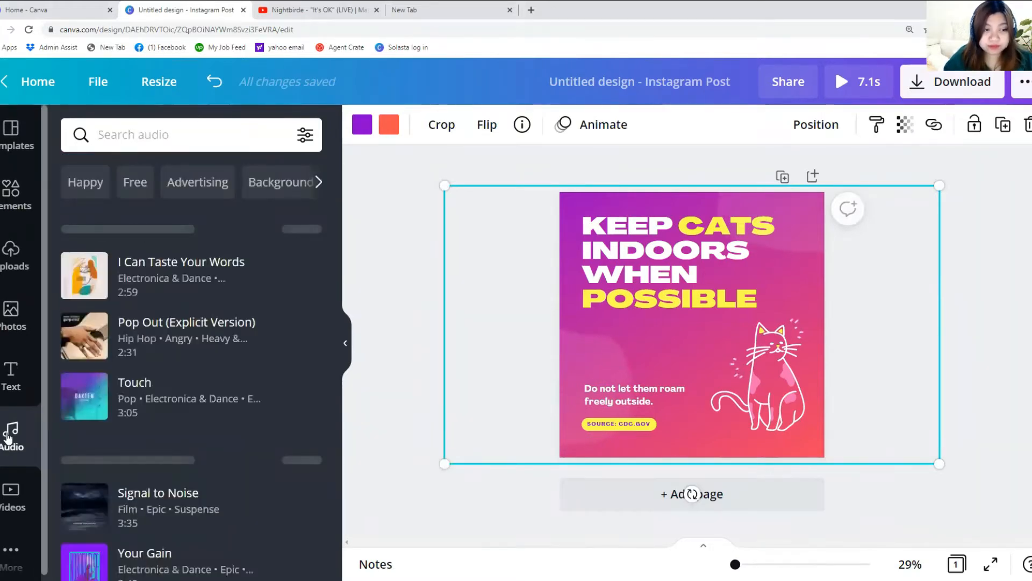
scroll(78, 392, down, 10)
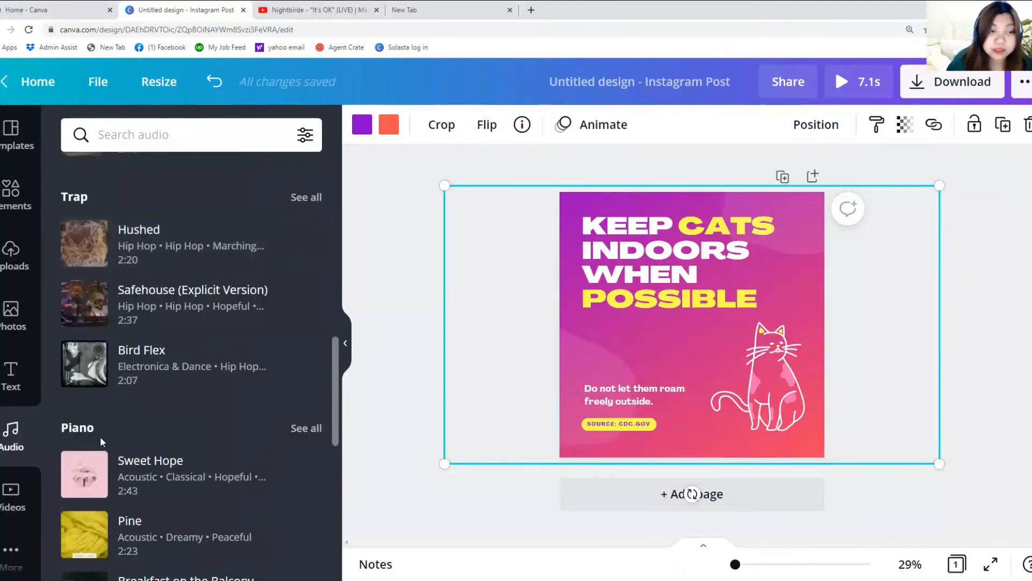
scroll(127, 405, down, 3)
scroll(129, 408, down, 2)
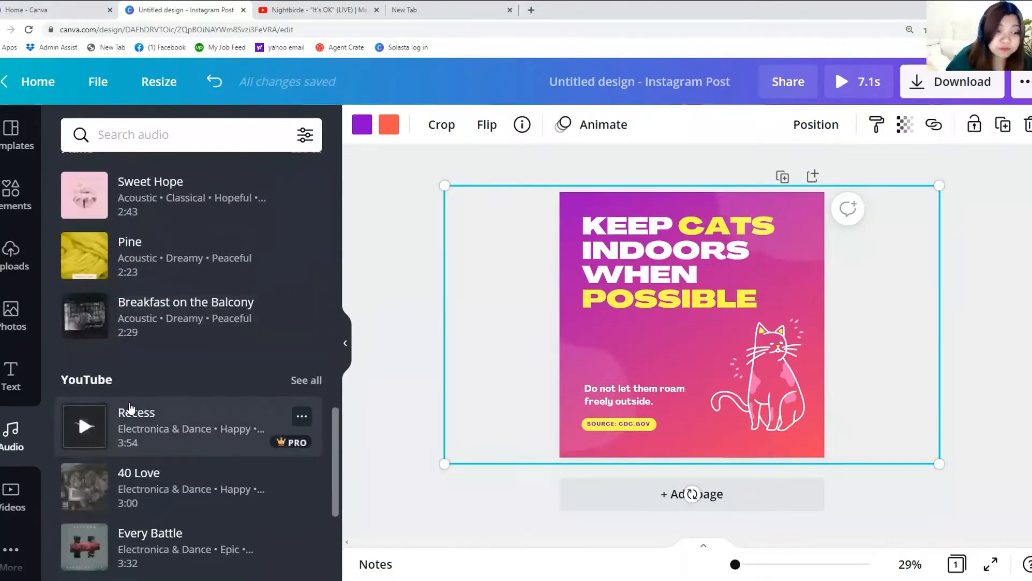
scroll(129, 408, down, 4)
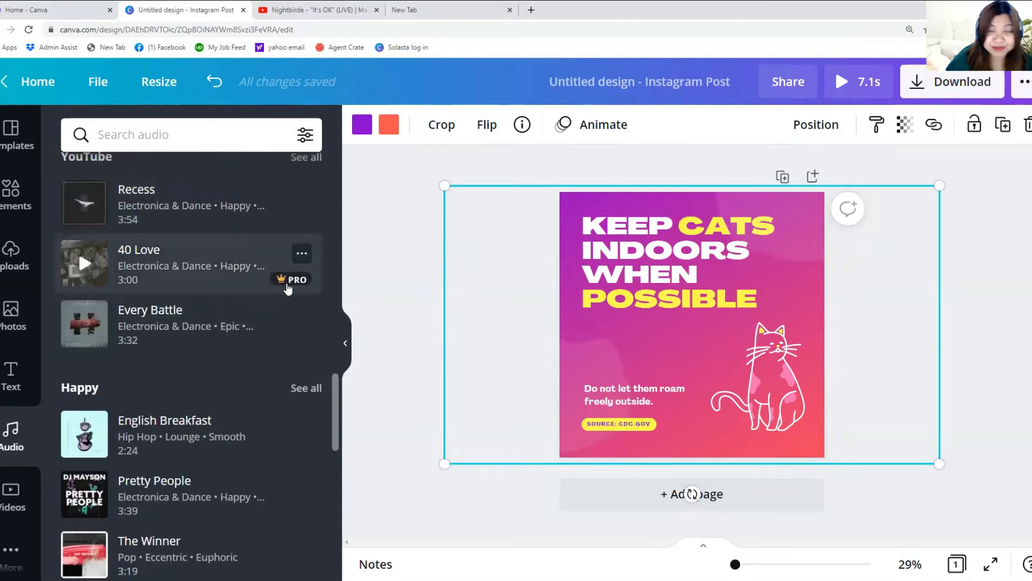
scroll(253, 296, up, 1)
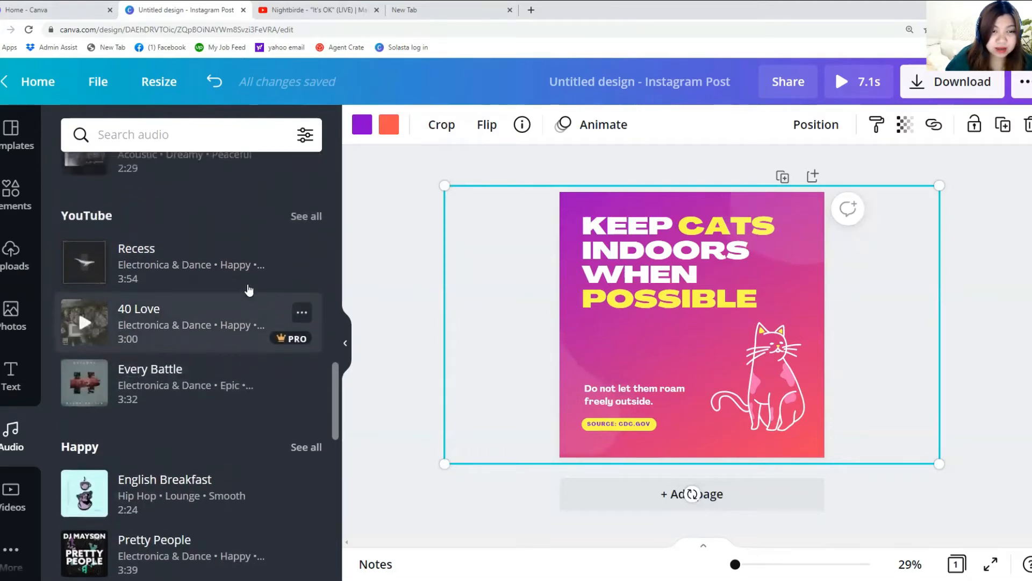
scroll(249, 291, up, 5)
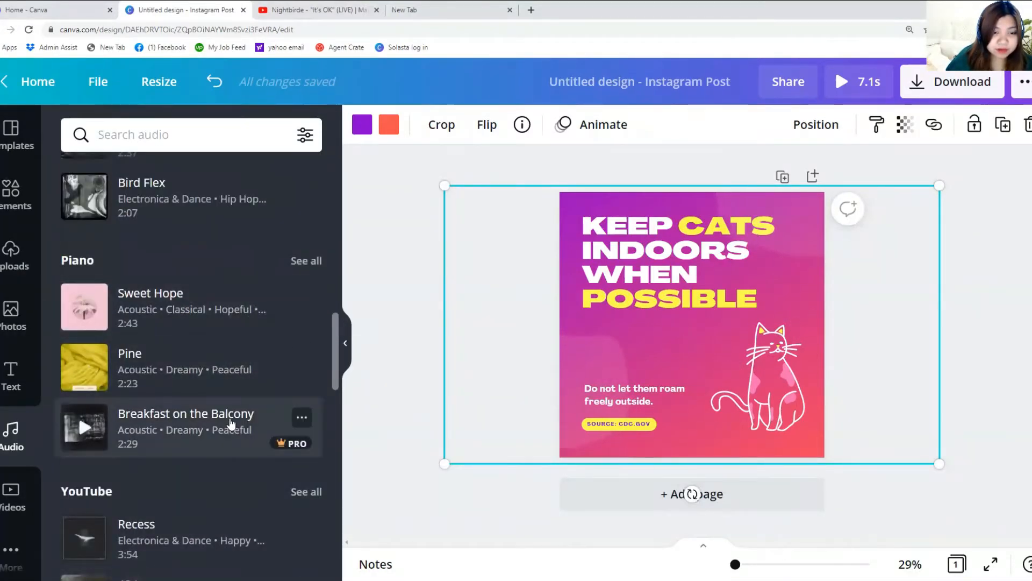
scroll(220, 280, up, 1)
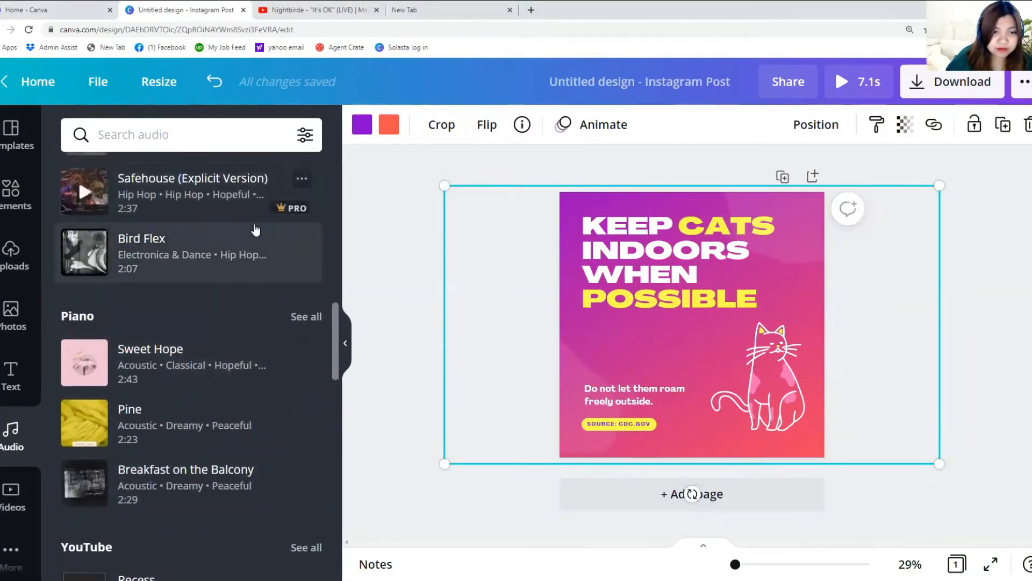
scroll(249, 298, down, 13)
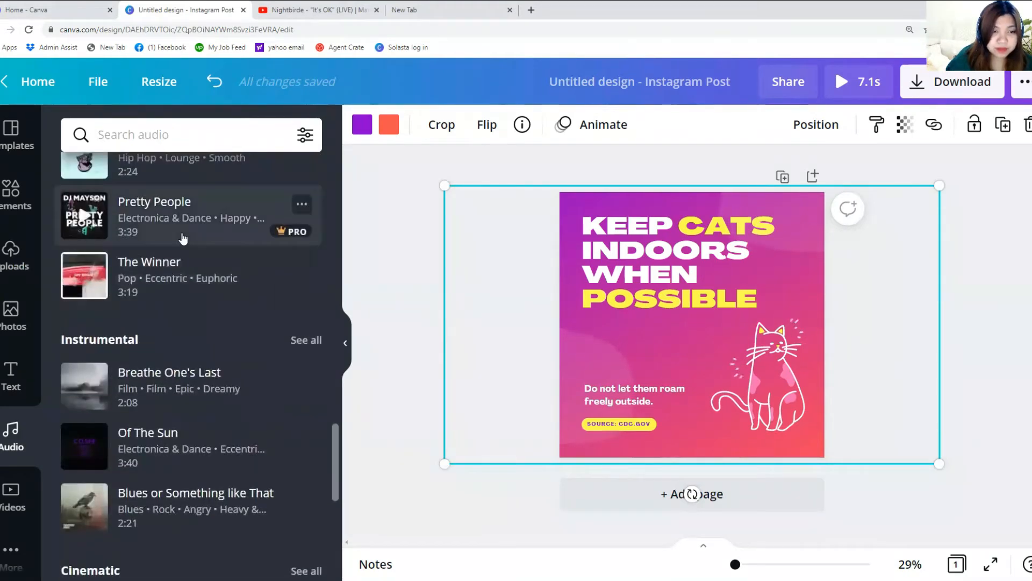
scroll(187, 295, down, 2)
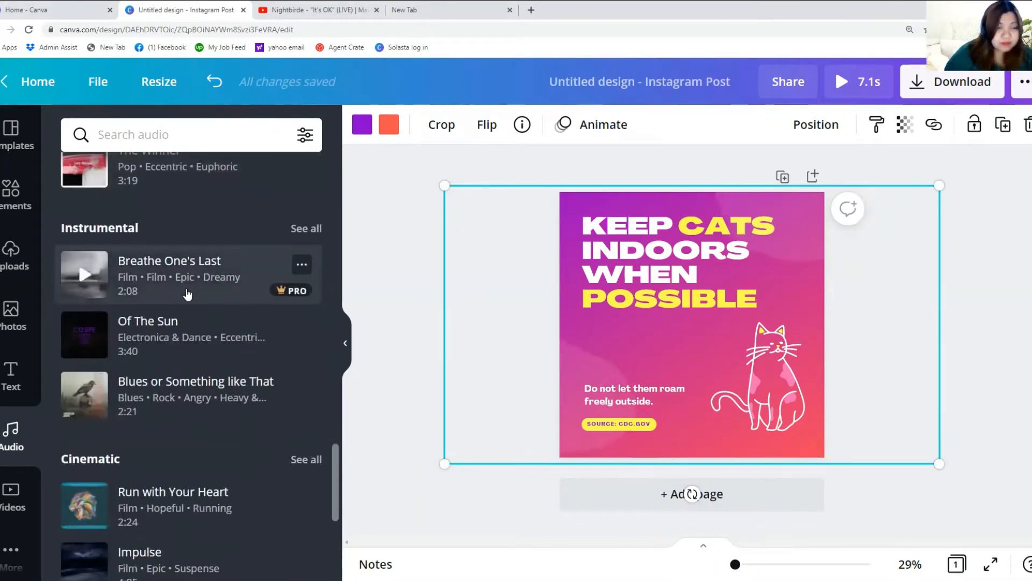
scroll(186, 295, down, 3)
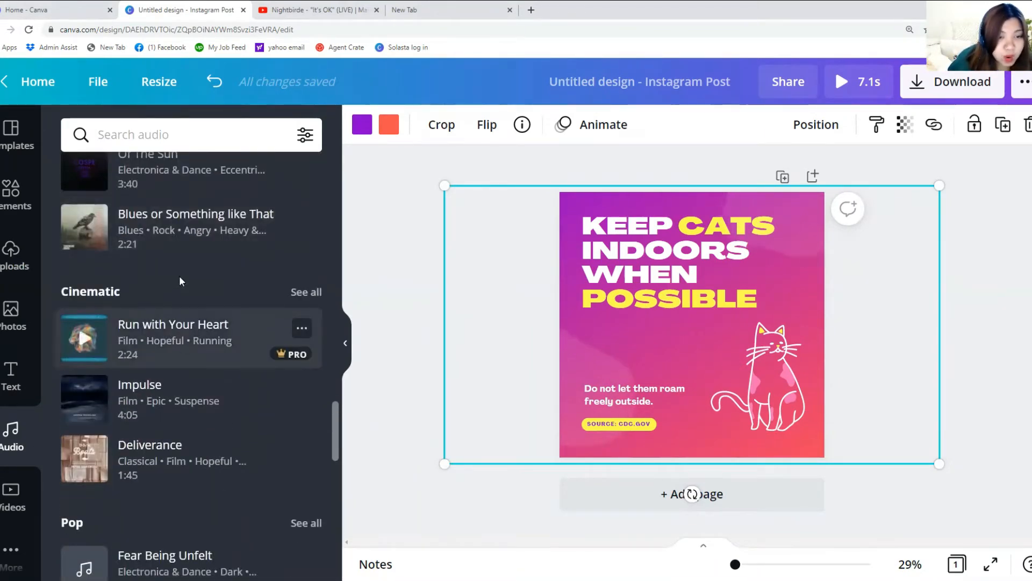
scroll(179, 301, down, 3)
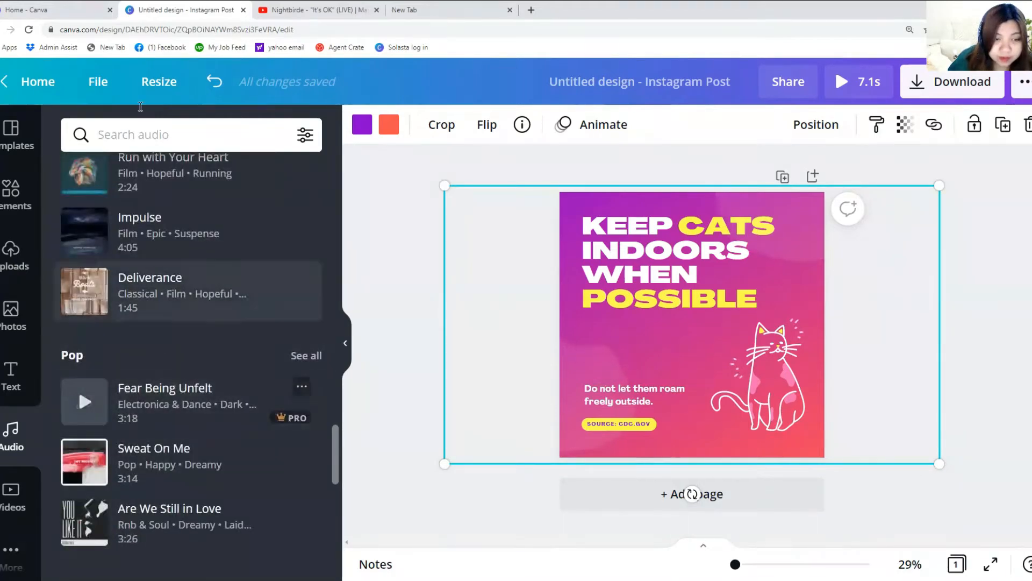
click(159, 144)
text(Hap)
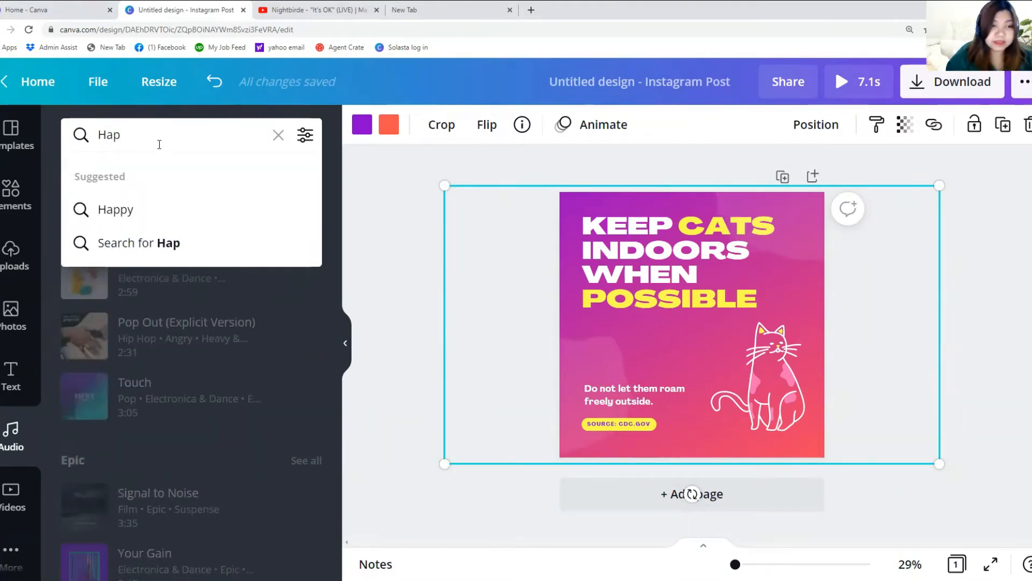
click(140, 211)
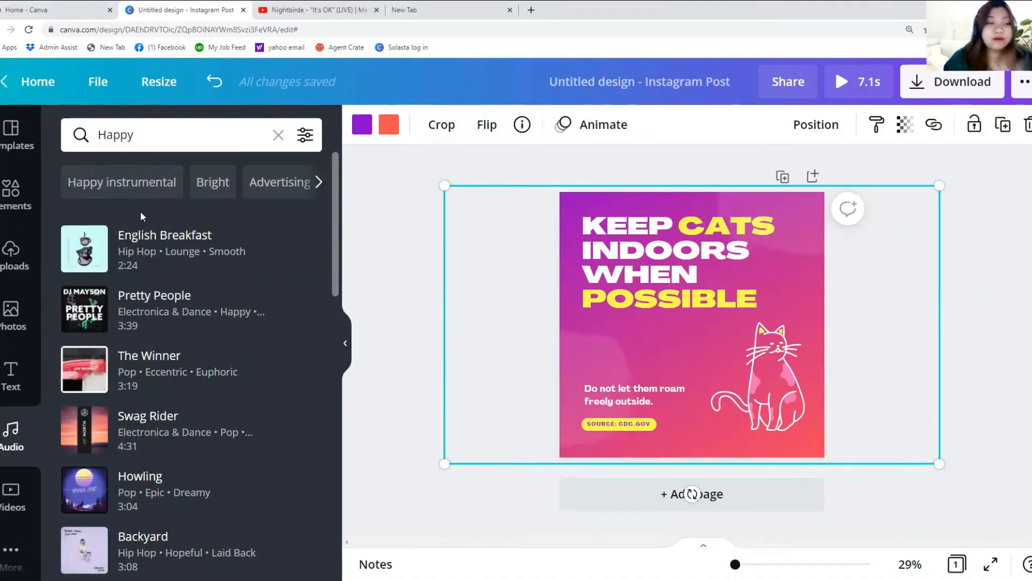
scroll(128, 428, down, 2)
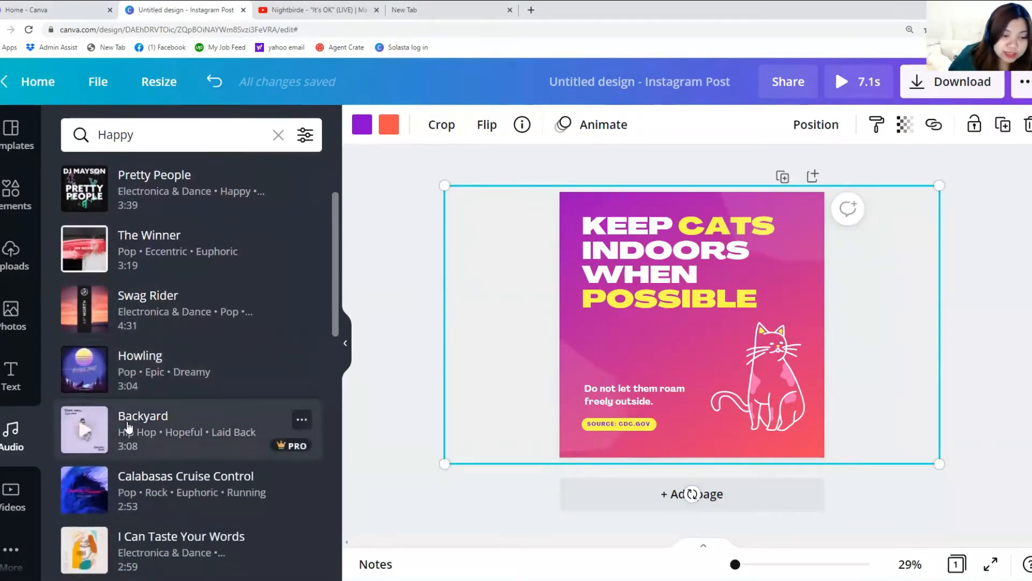
scroll(127, 427, down, 6)
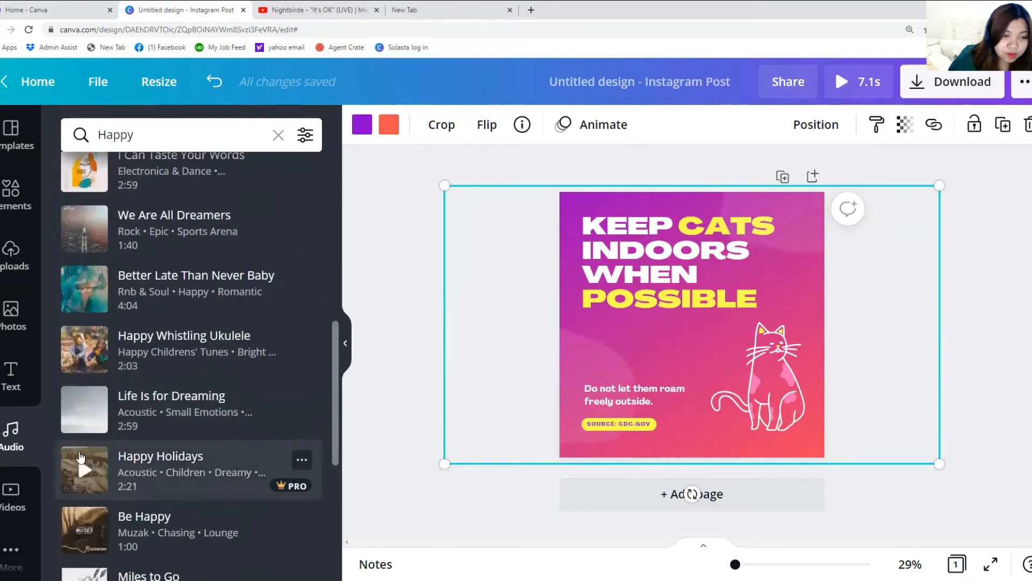
scroll(80, 457, down, 1)
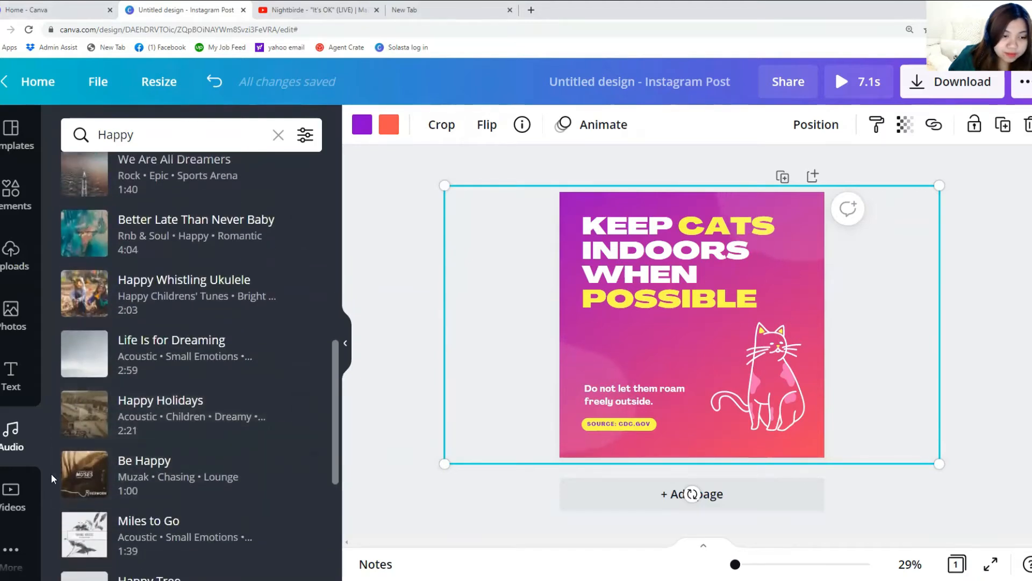
Attach the Be Happy track from the Audio results to the post, then select the page
click(85, 476)
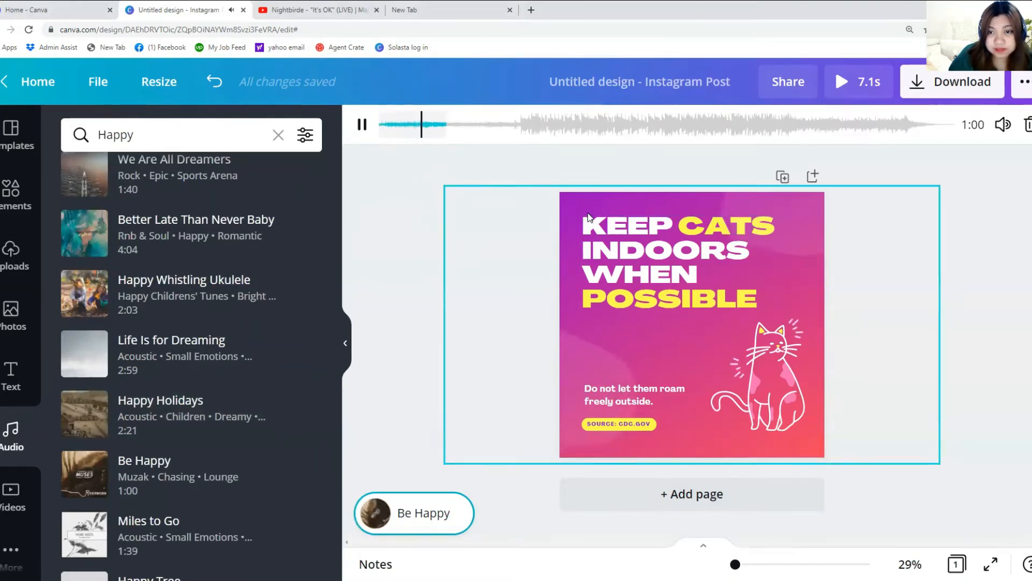
click(579, 196)
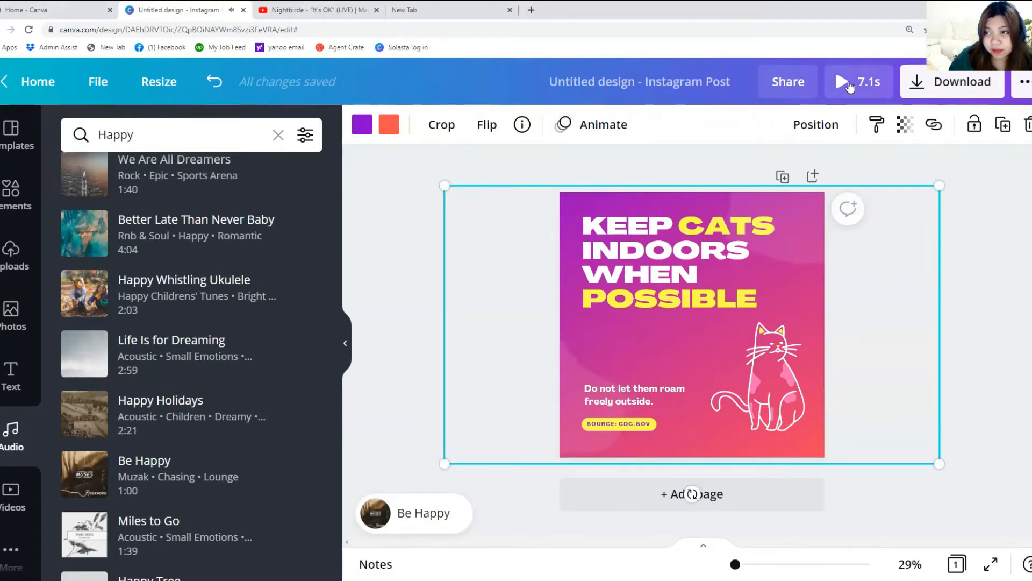
Start the Be Happy clip at 4.2 seconds for a 7.1-second segment, then pause its preview
click(425, 501)
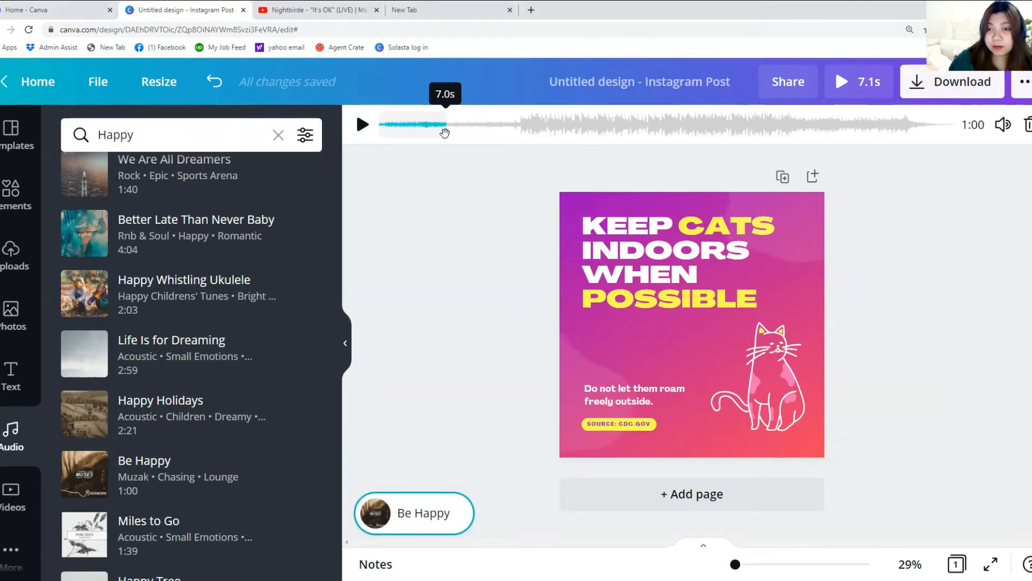
drag(445, 132, 557, 129)
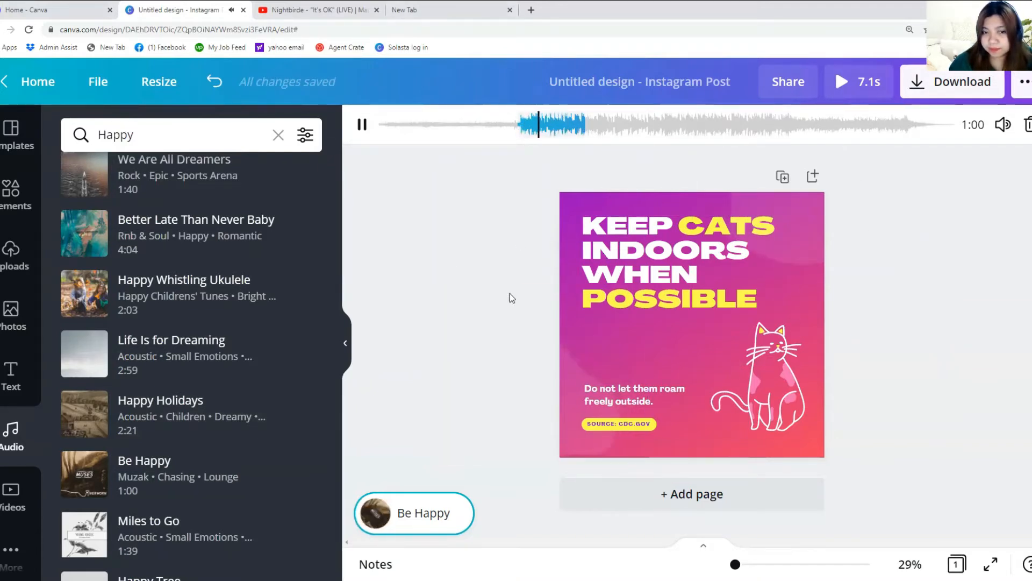
click(363, 124)
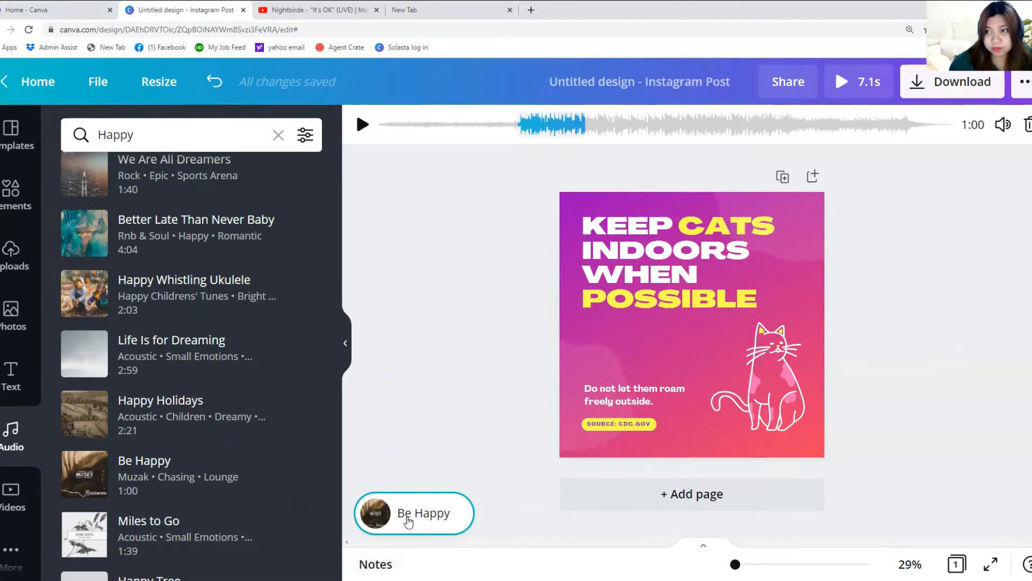
Preview the full 7.1-second animated cat post, then return to editing
click(840, 82)
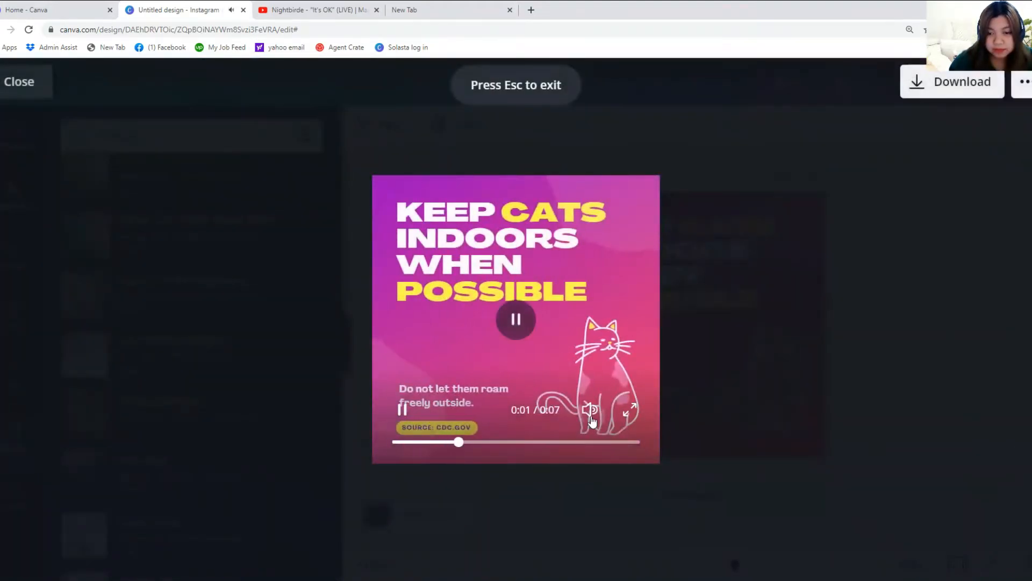
mouse_move(589, 411)
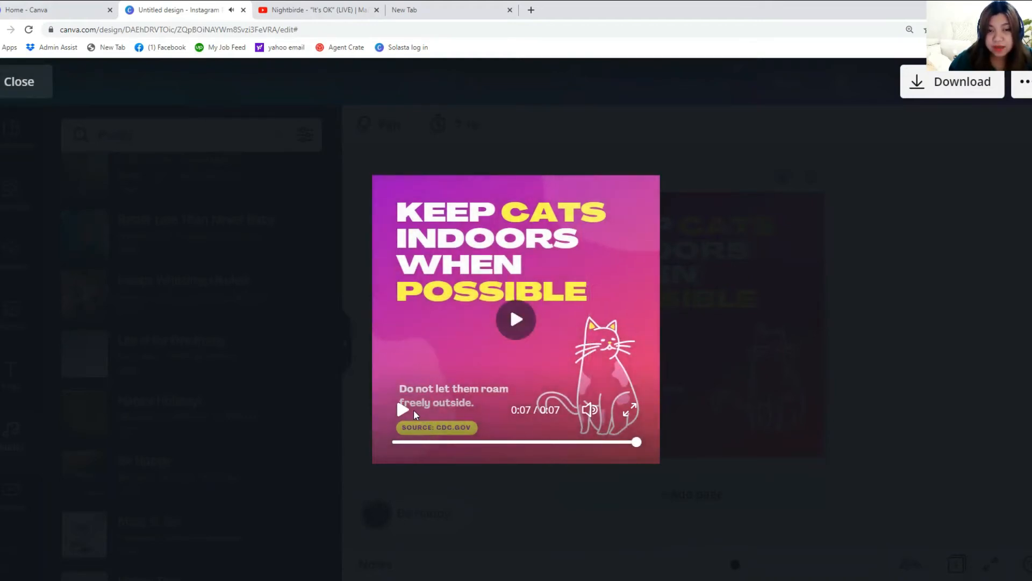
click(898, 362)
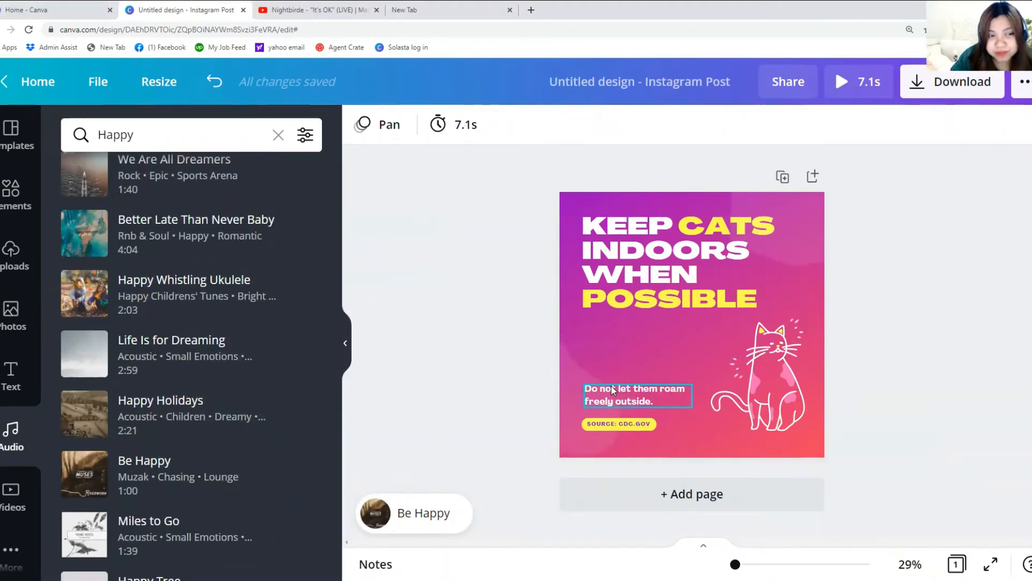
Add a second page, then list all Animated Instagram Post templates and scroll through them
click(693, 493)
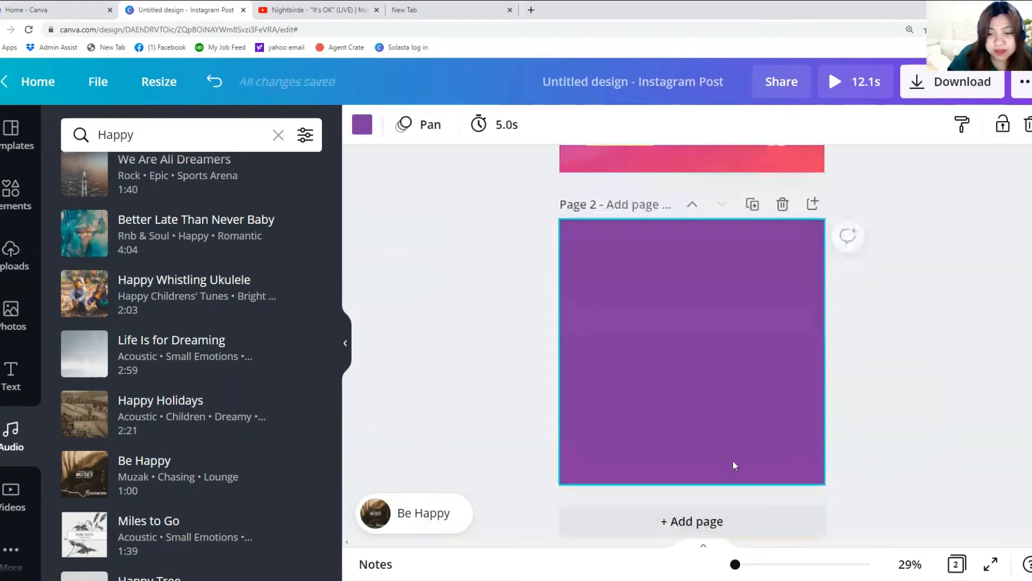
click(14, 135)
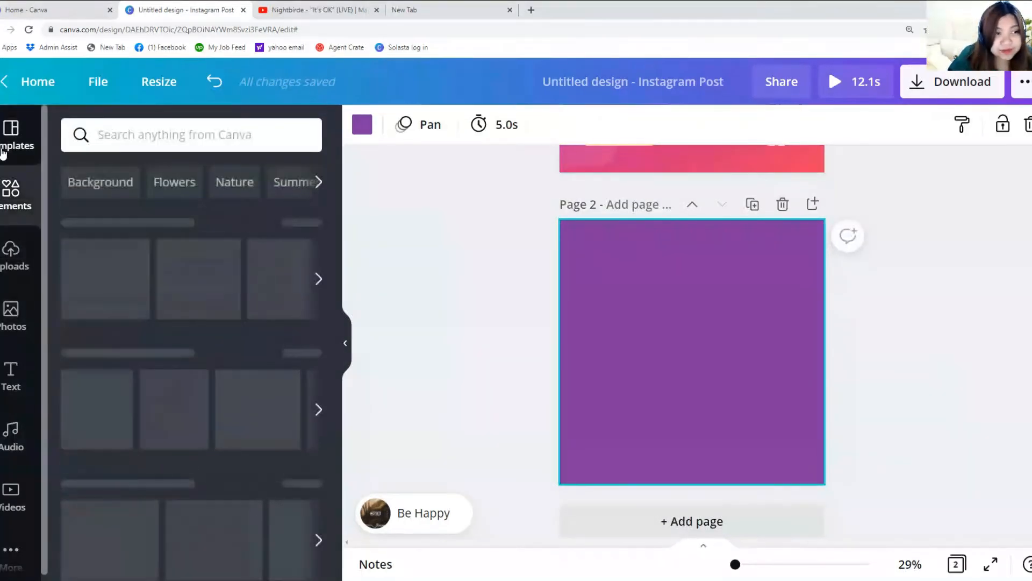
scroll(125, 371, down, 5)
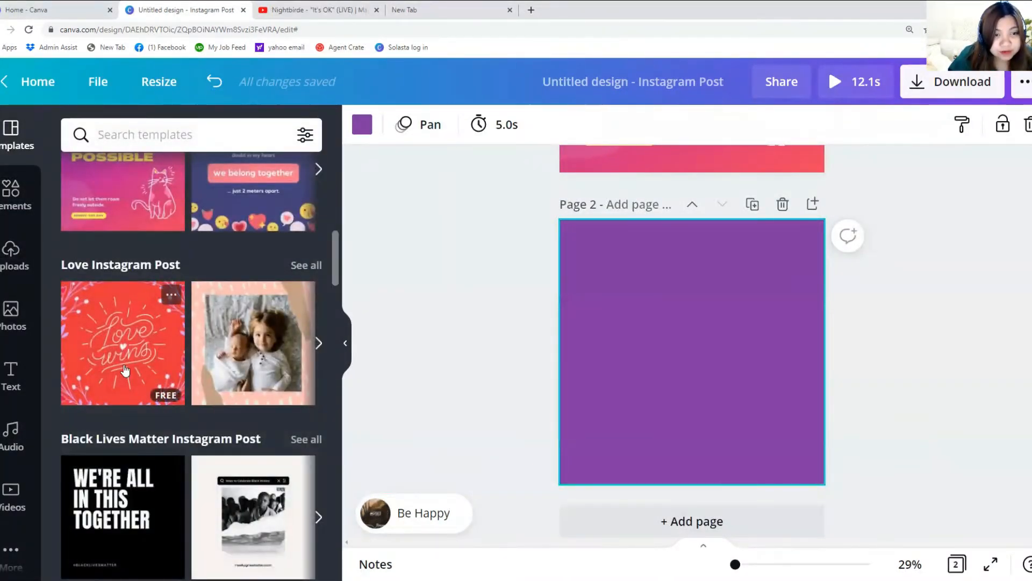
scroll(124, 370, up, 3)
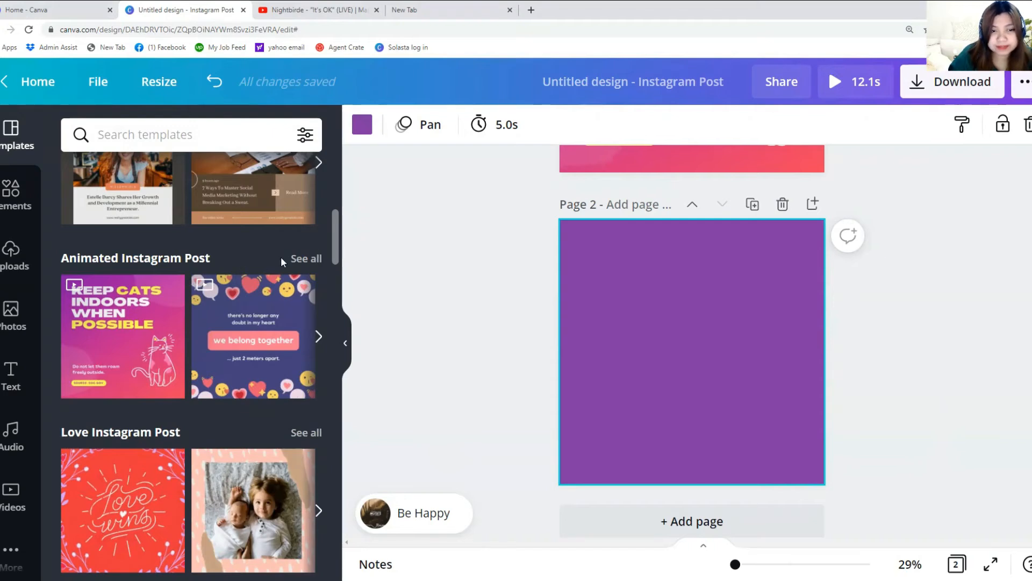
click(208, 263)
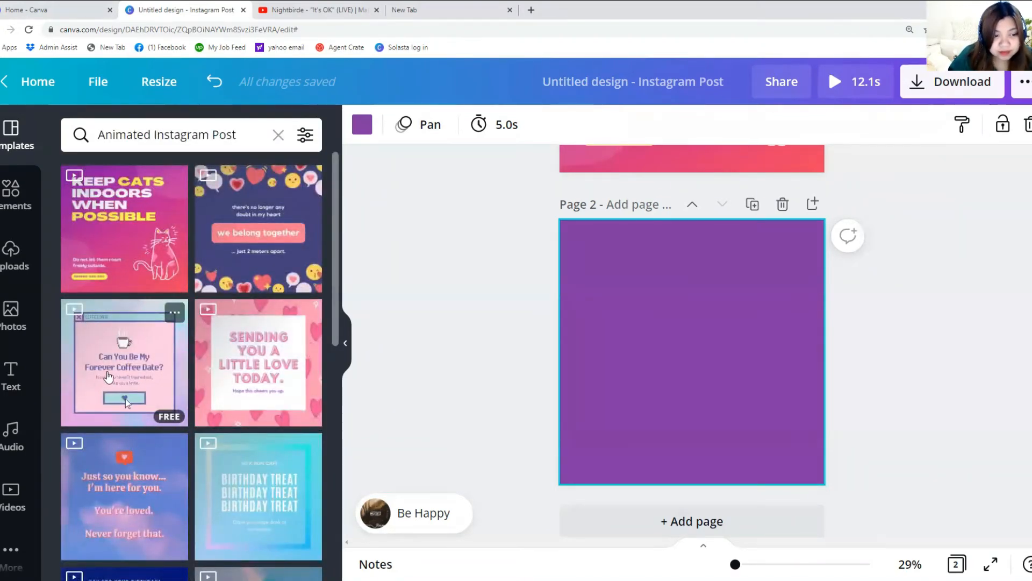
scroll(107, 373, down, 5)
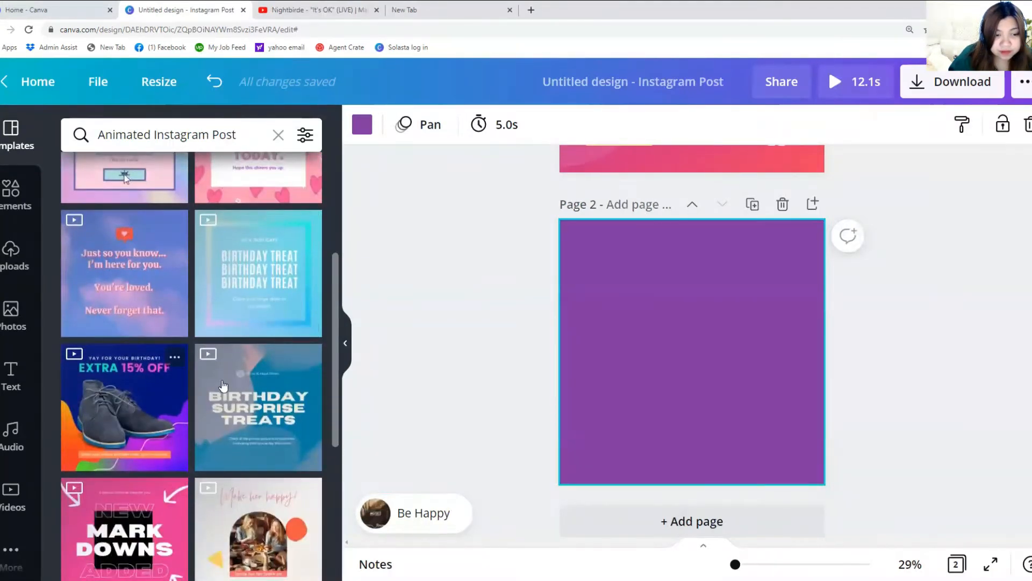
scroll(230, 387, down, 3)
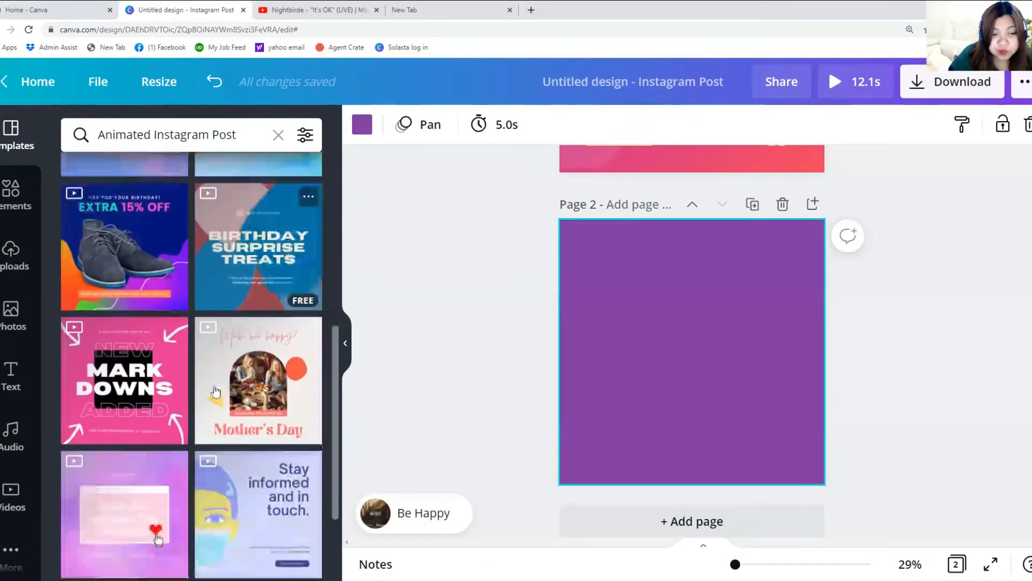
scroll(118, 403, down, 3)
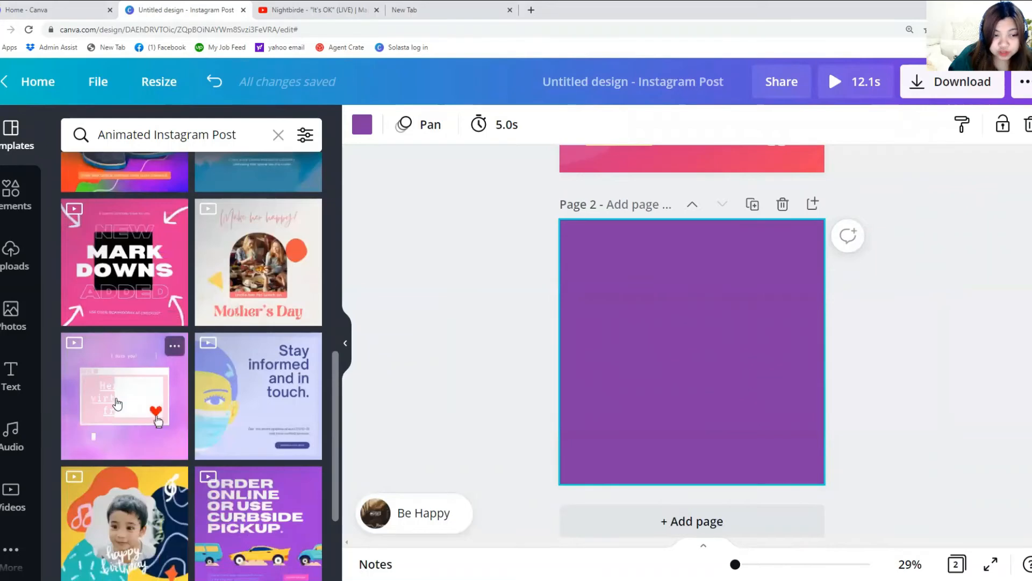
Search the templates for 'blob animation', then switch to the Elements library
scroll(117, 404, down, 3)
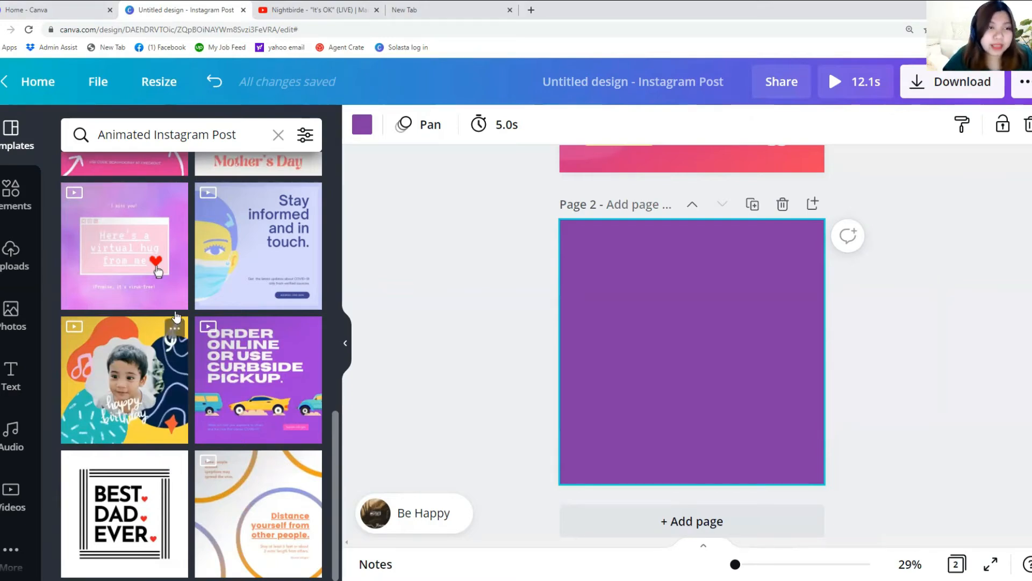
click(139, 137)
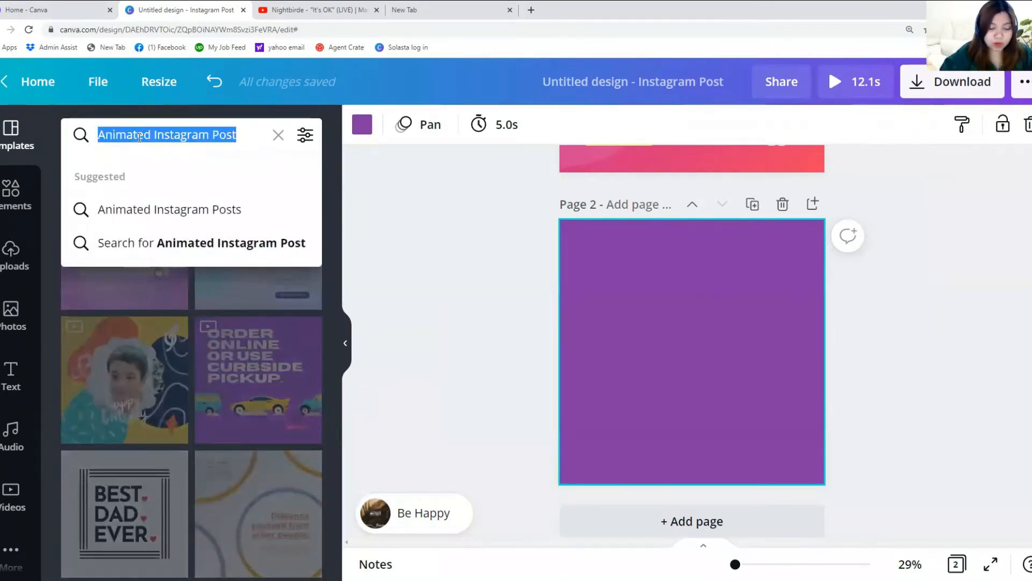
text(blob)
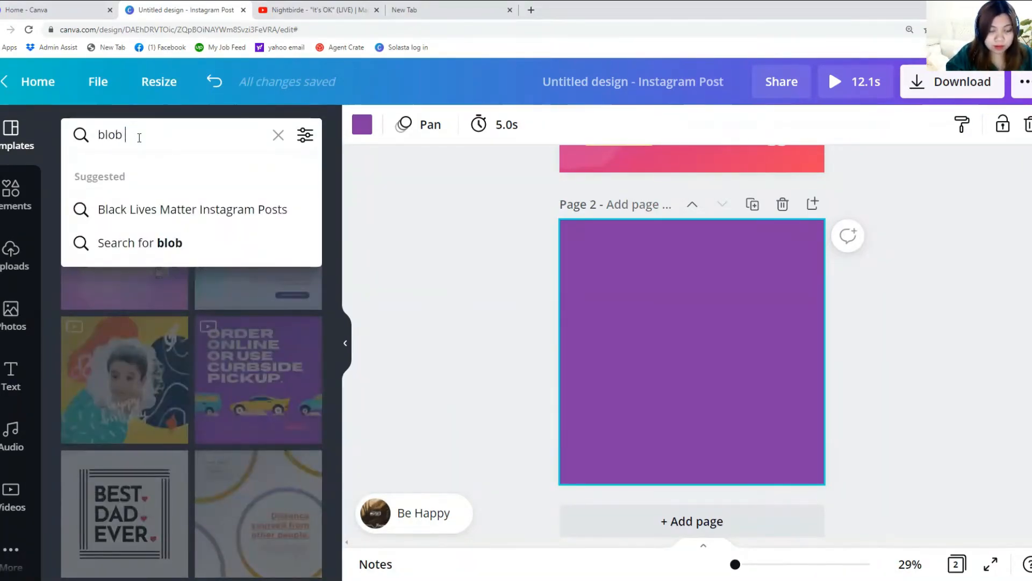
text( animation)
key(Return)
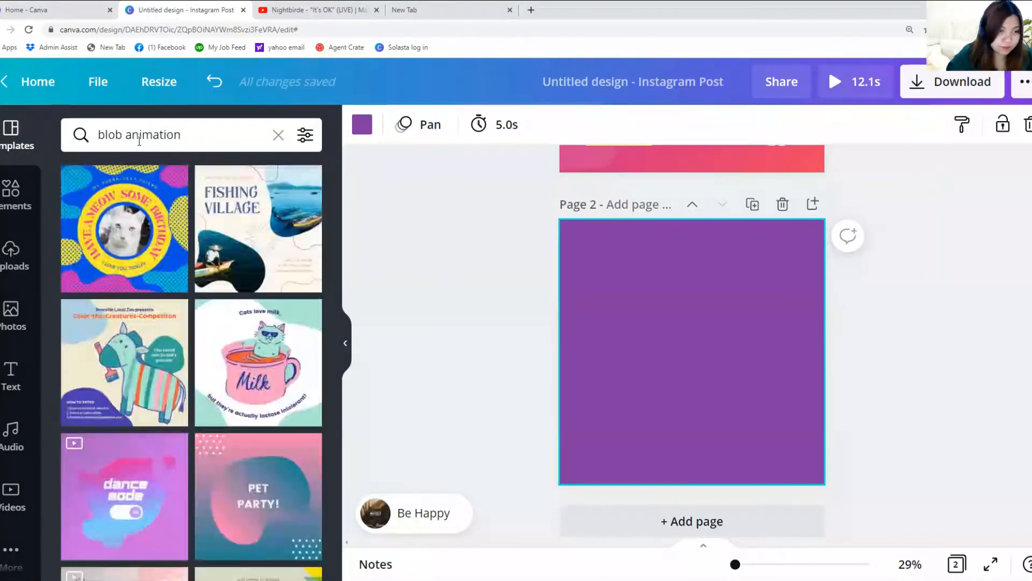
click(17, 212)
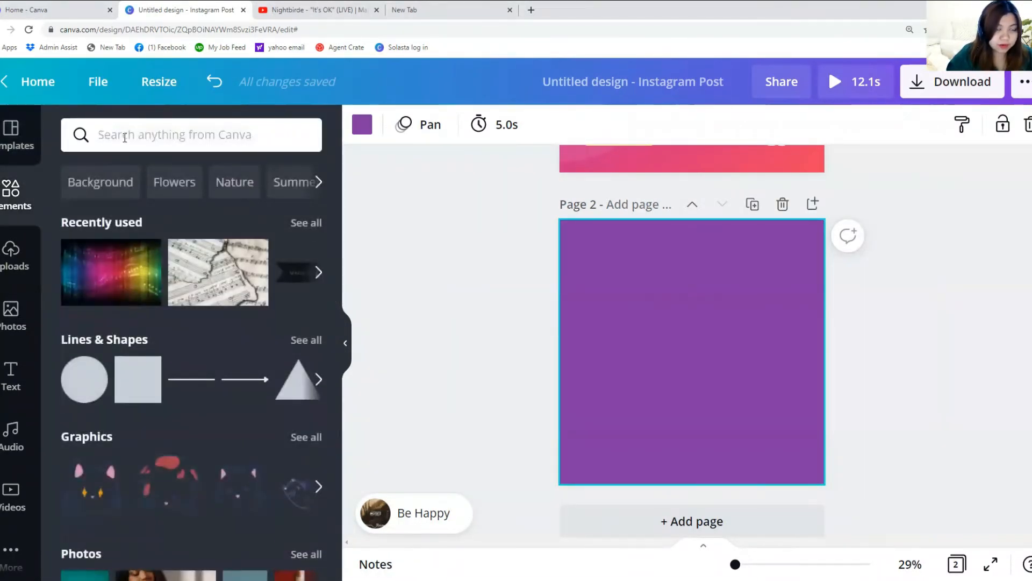
Search Elements for 'Blob animation' and filter the results to Graphics
click(124, 138)
text(Bloib)
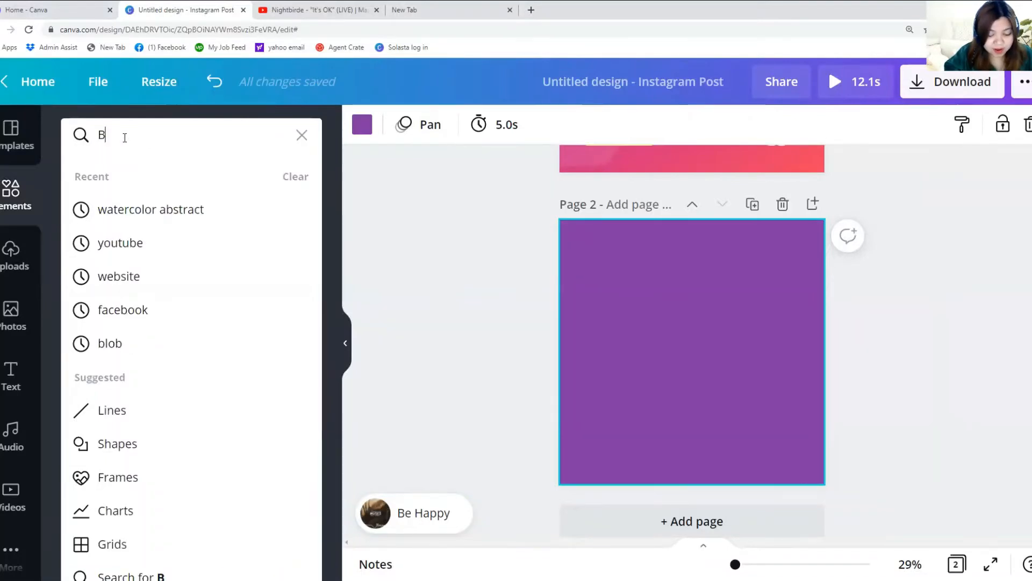
key(BackSpace)
key(BackSpace)
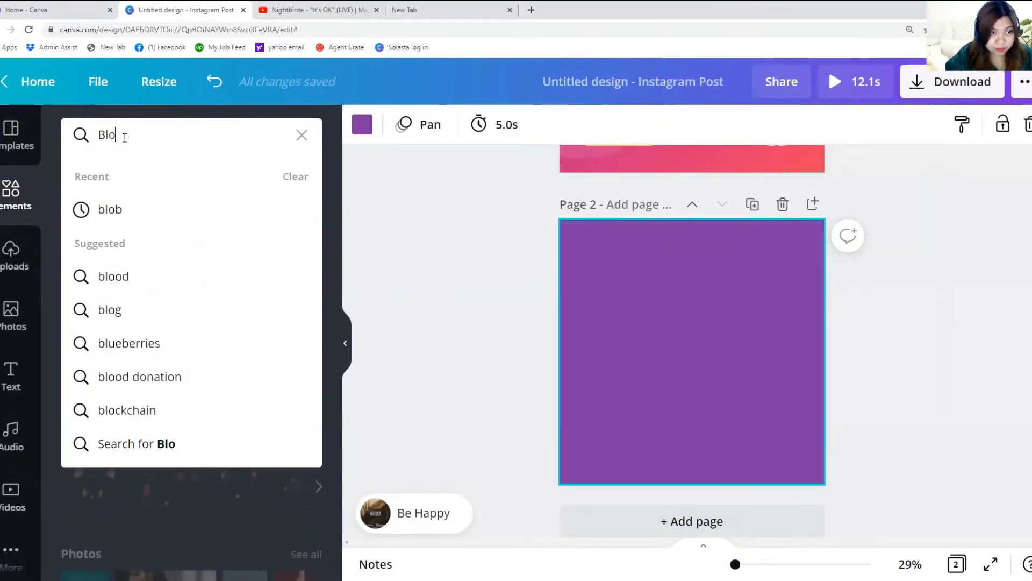
text(b animatiion)
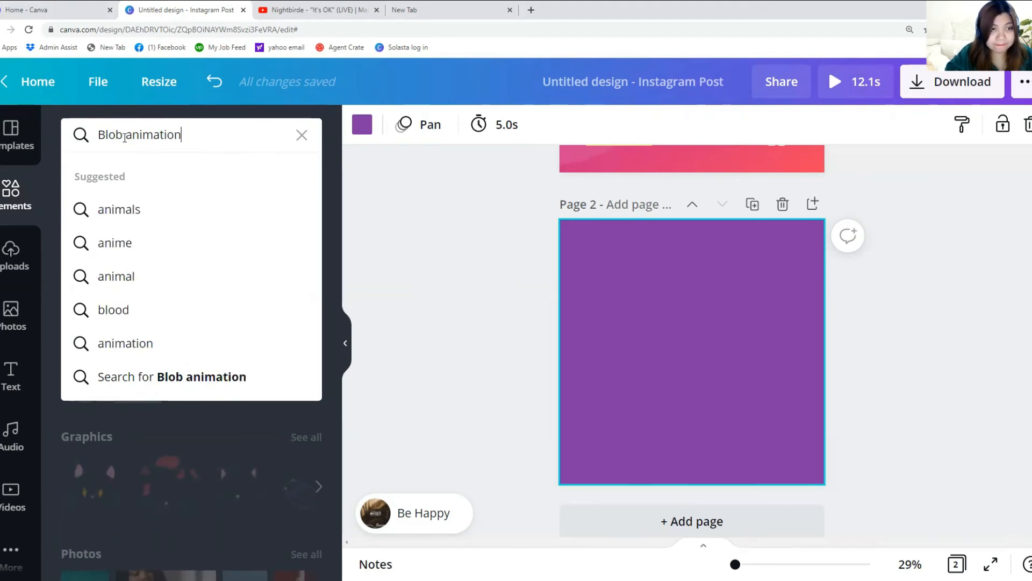
key(Return)
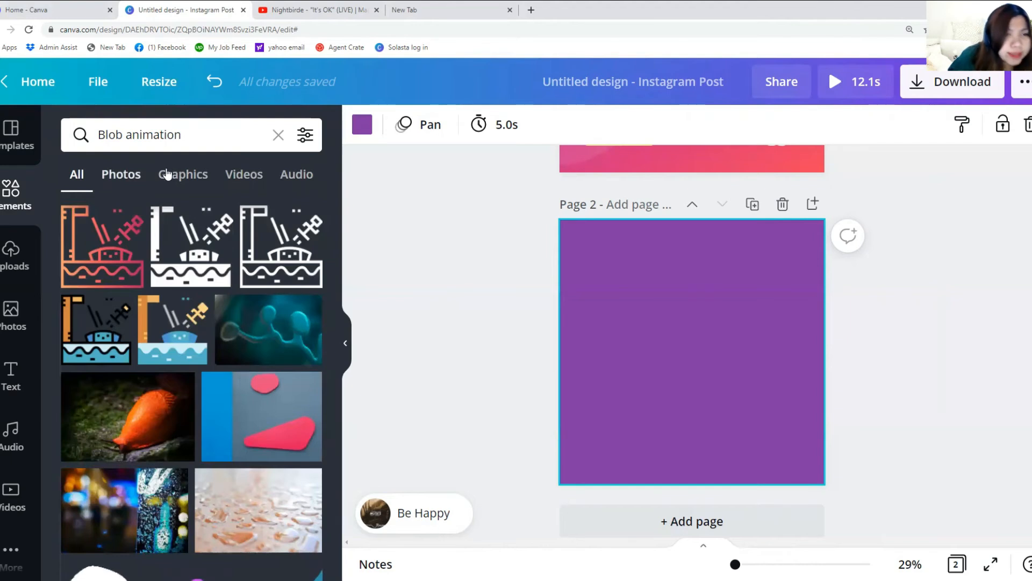
click(177, 180)
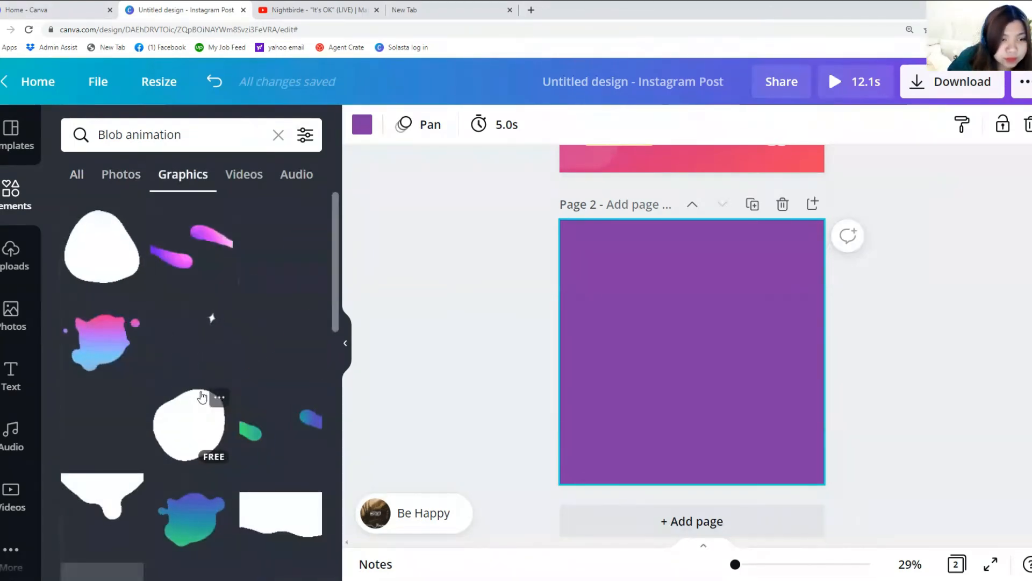
scroll(201, 397, down, 1)
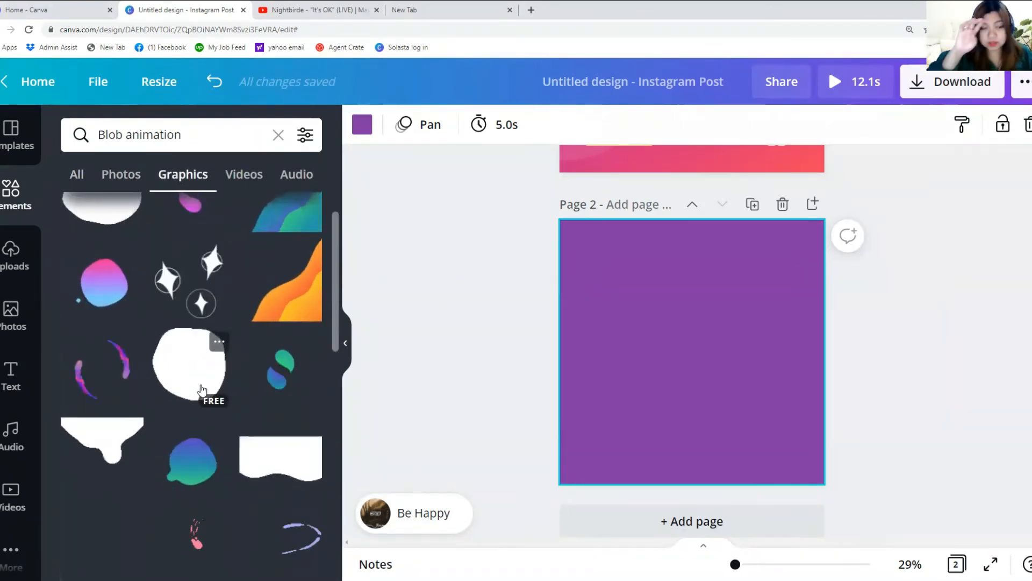
Add a shrunken teal blob at Page 2's top-left and a white blob at top-right
click(180, 457)
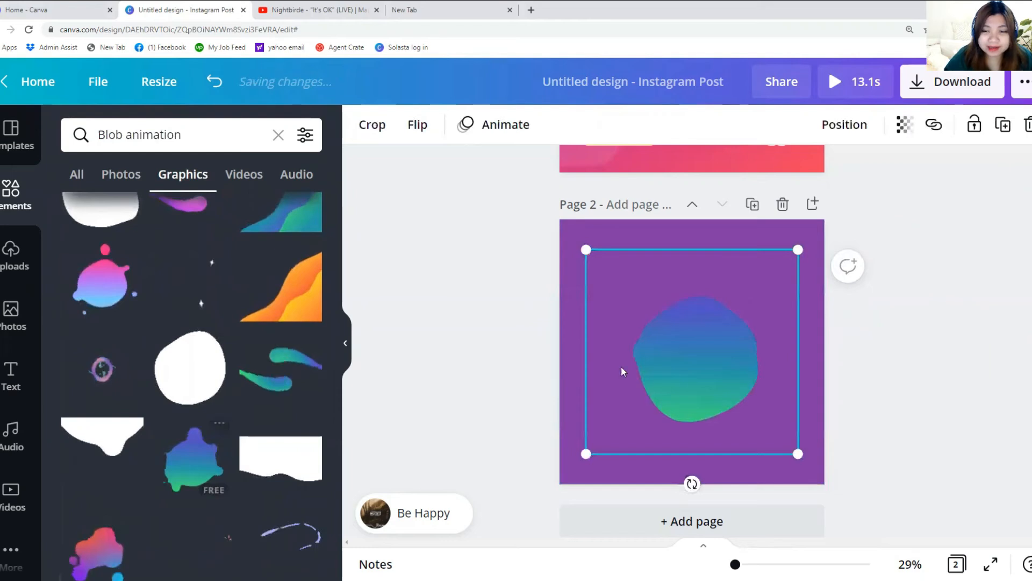
drag(798, 454, 696, 355)
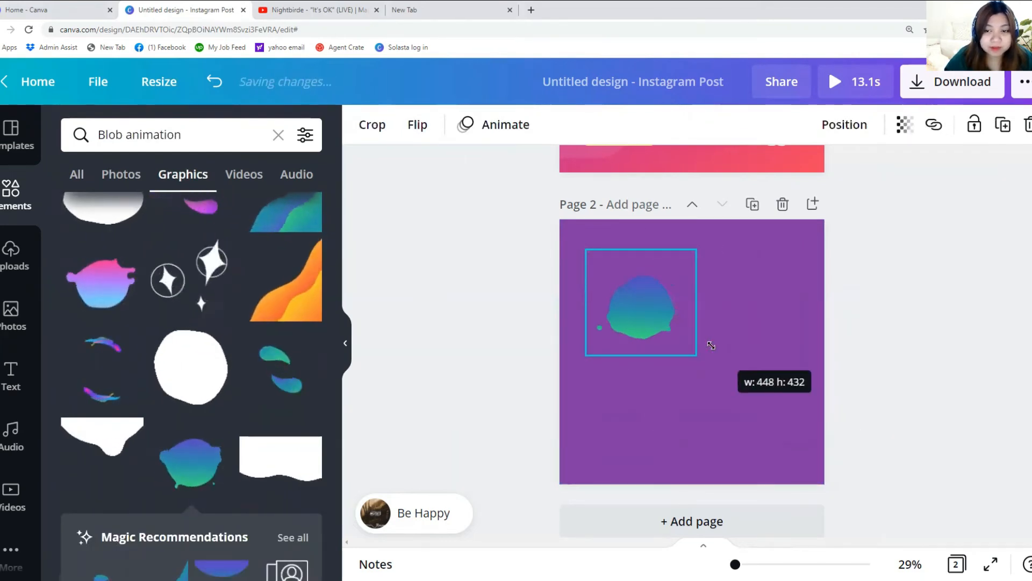
drag(673, 314, 654, 285)
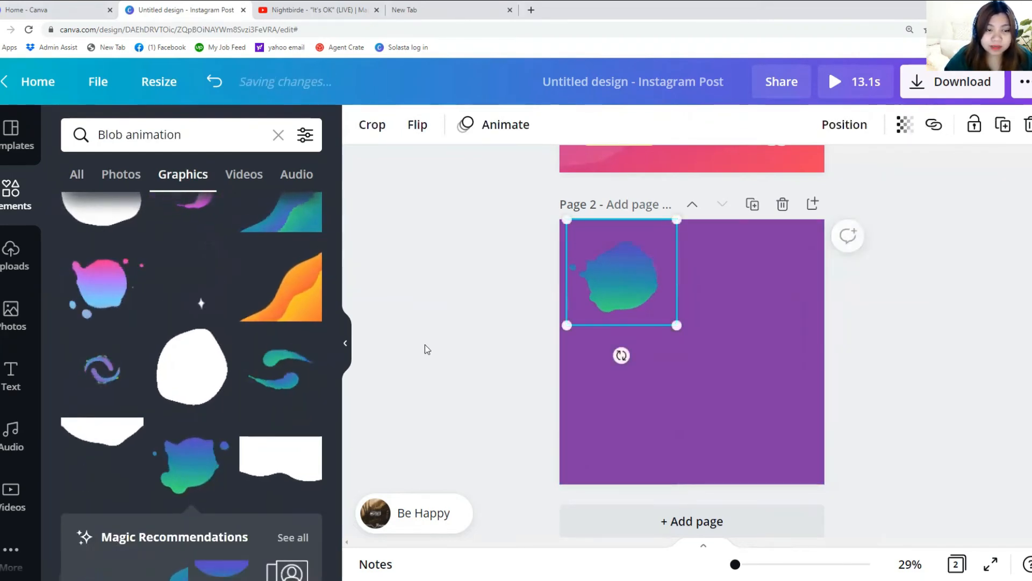
click(102, 441)
drag(587, 458, 652, 391)
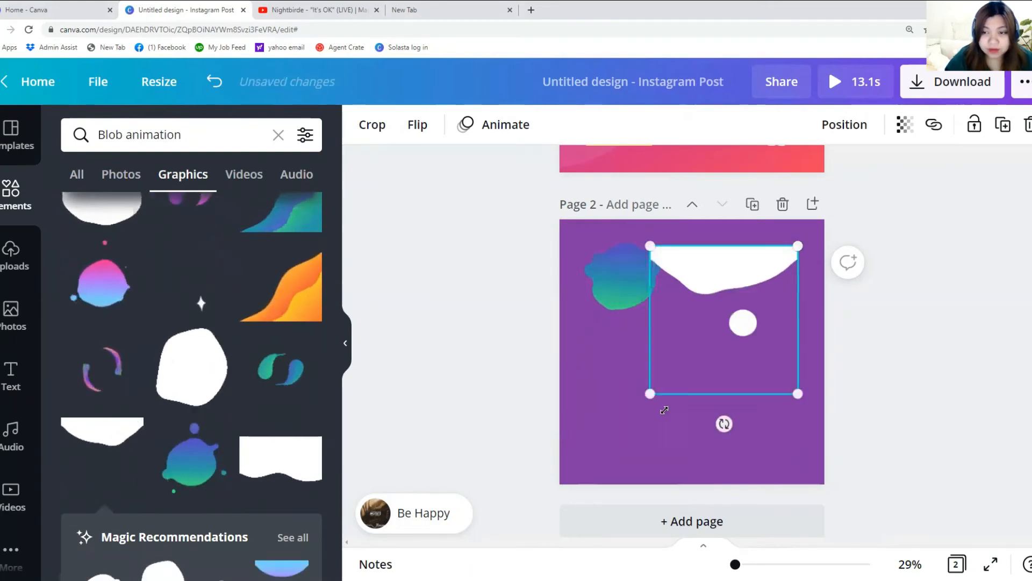
drag(698, 328, 737, 302)
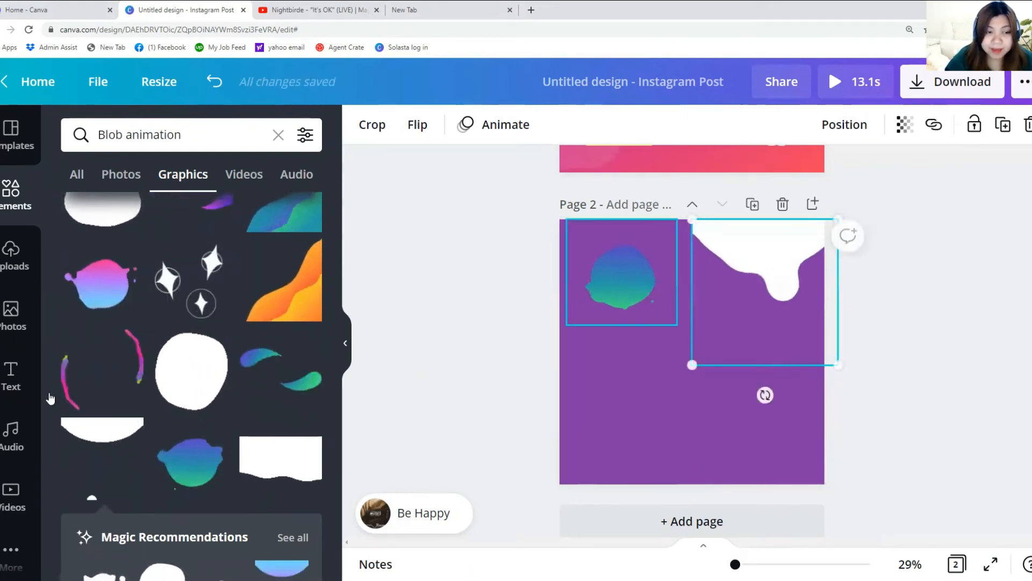
Add the gradient wave at bottom-right and a resized pink-blue blob in the centre
click(281, 212)
drag(760, 396, 801, 422)
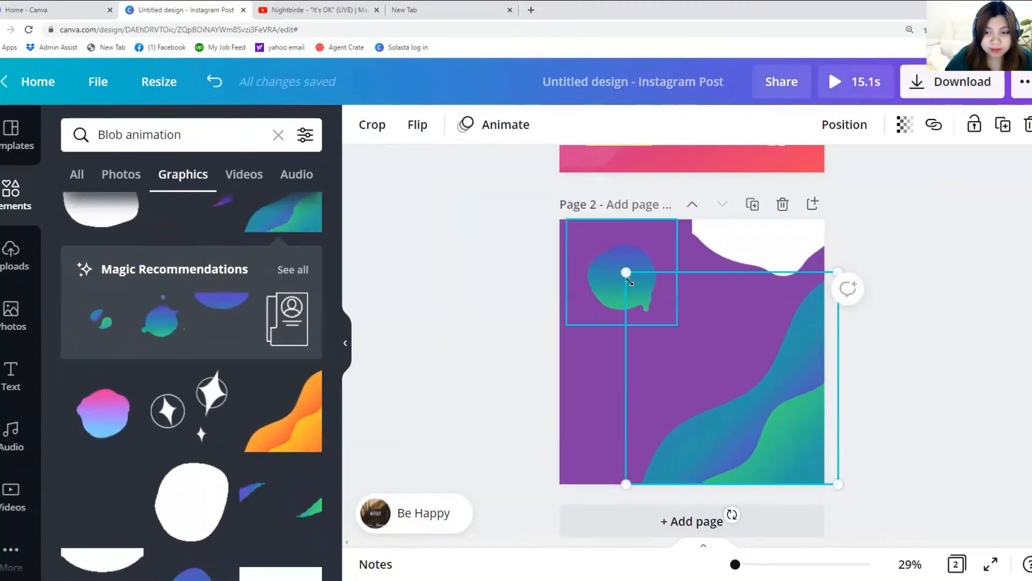
drag(625, 271, 679, 325)
scroll(155, 424, down, 3)
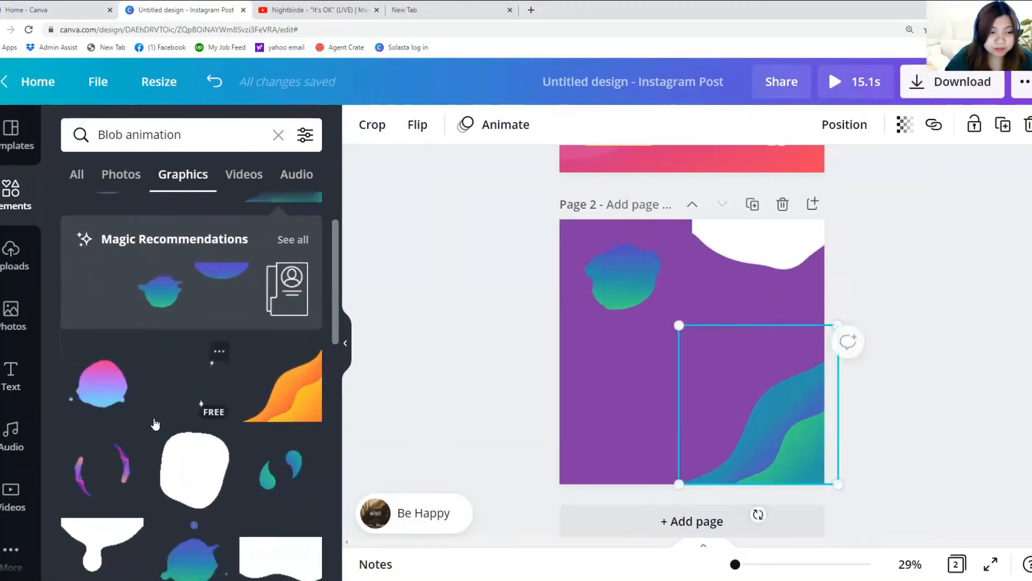
click(80, 278)
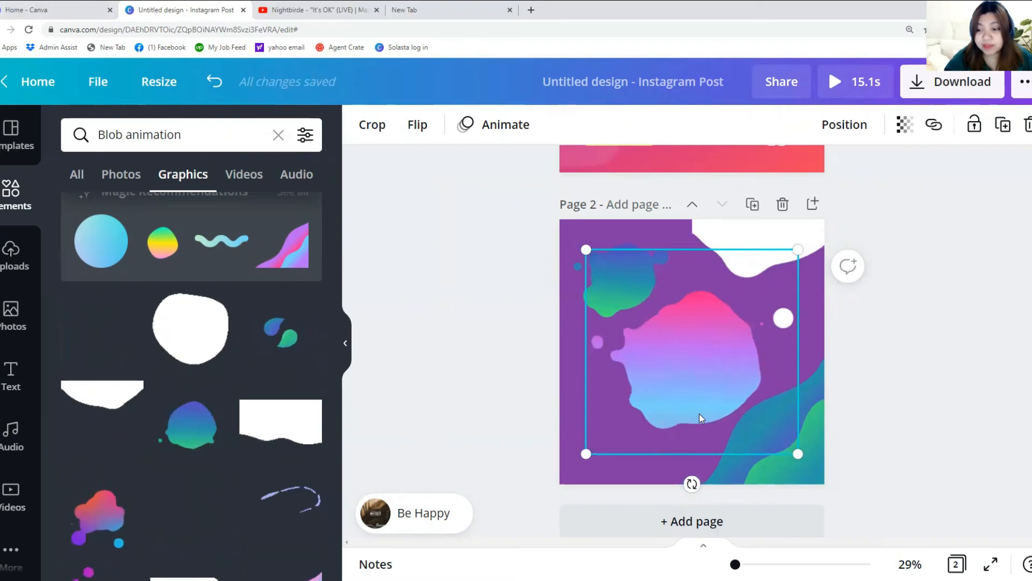
drag(798, 249, 742, 304)
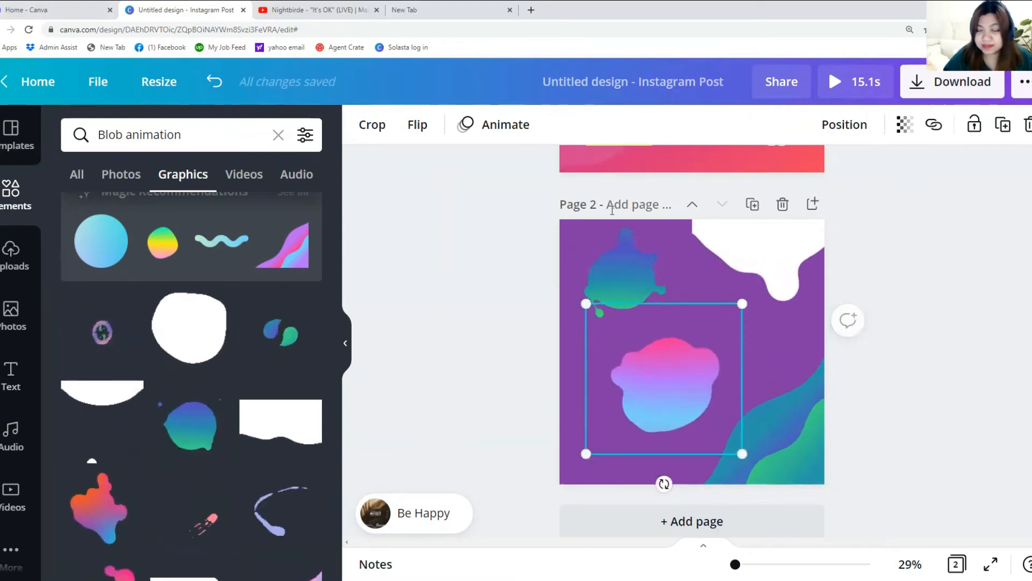
scroll(877, 297, up, 5)
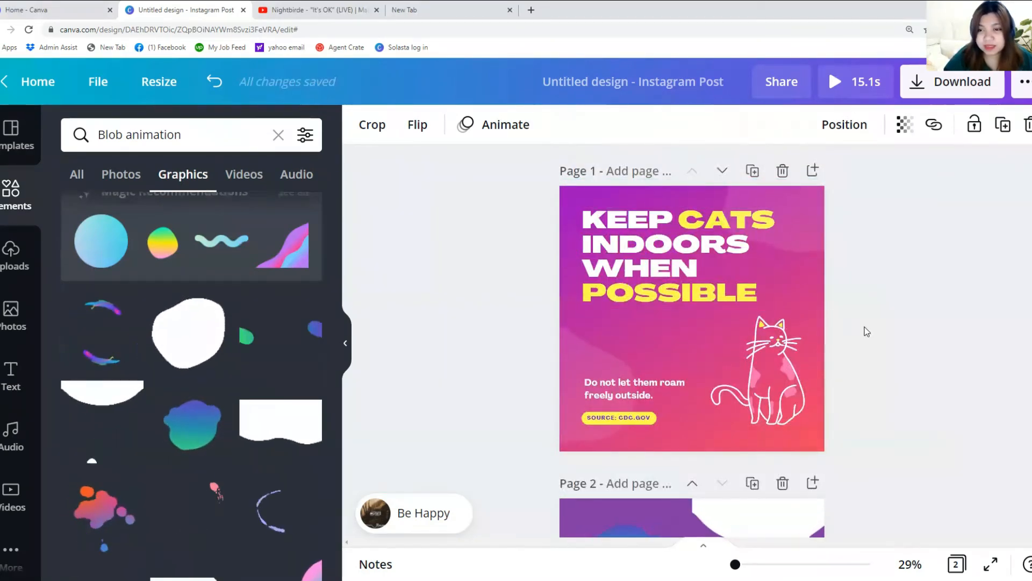
Deselect the pink-blue blob by clicking an empty area of the canvas
click(867, 330)
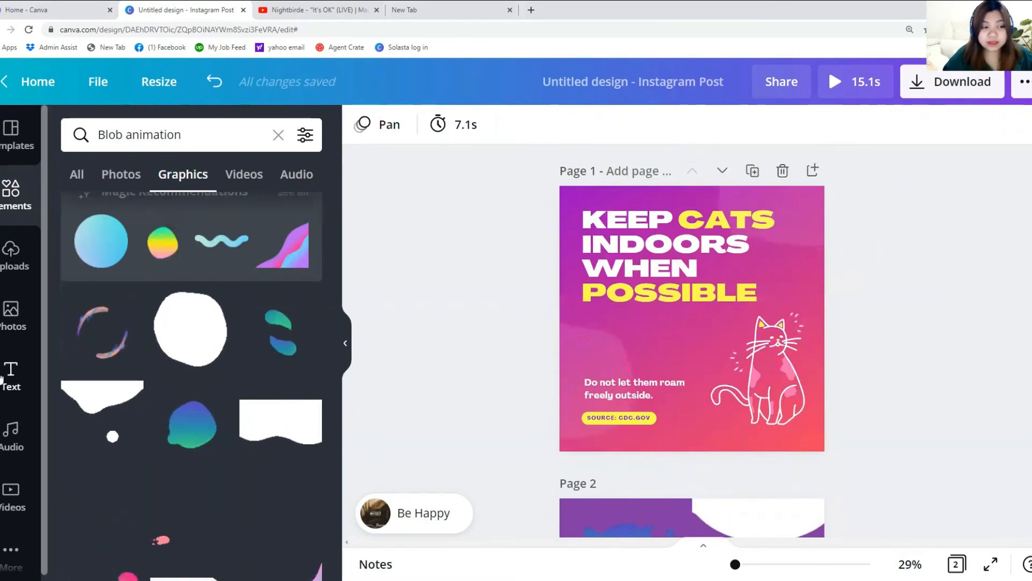
Switch from Videos to the Audio library and scroll through the Happy search results
click(9, 504)
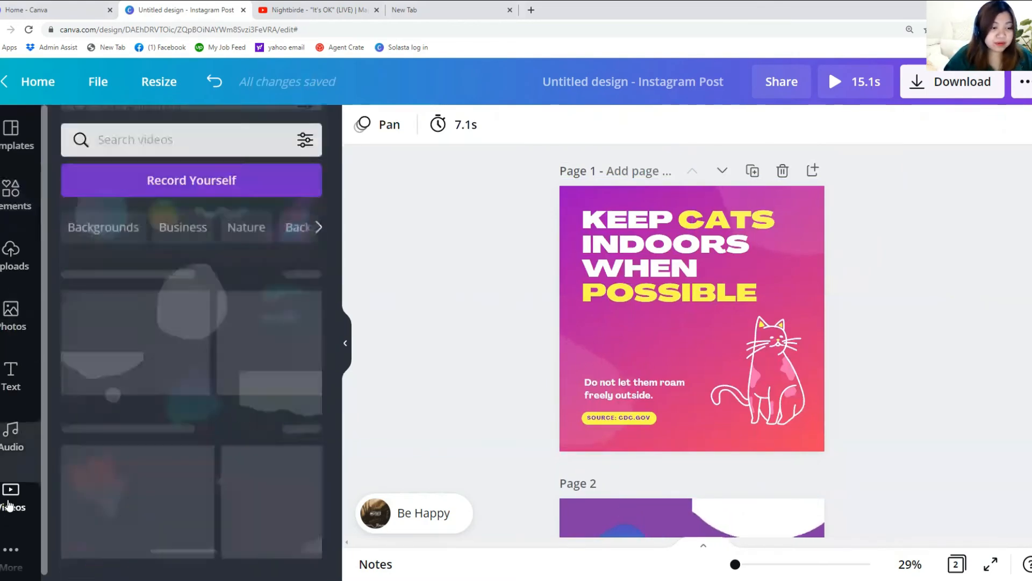
scroll(75, 413, down, 2)
click(20, 440)
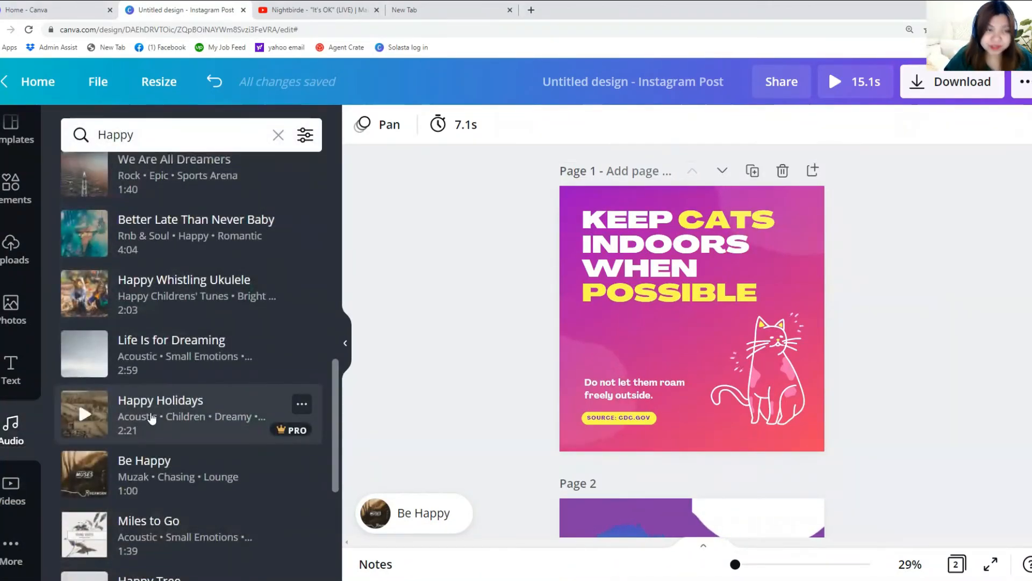
scroll(156, 411, down, 4)
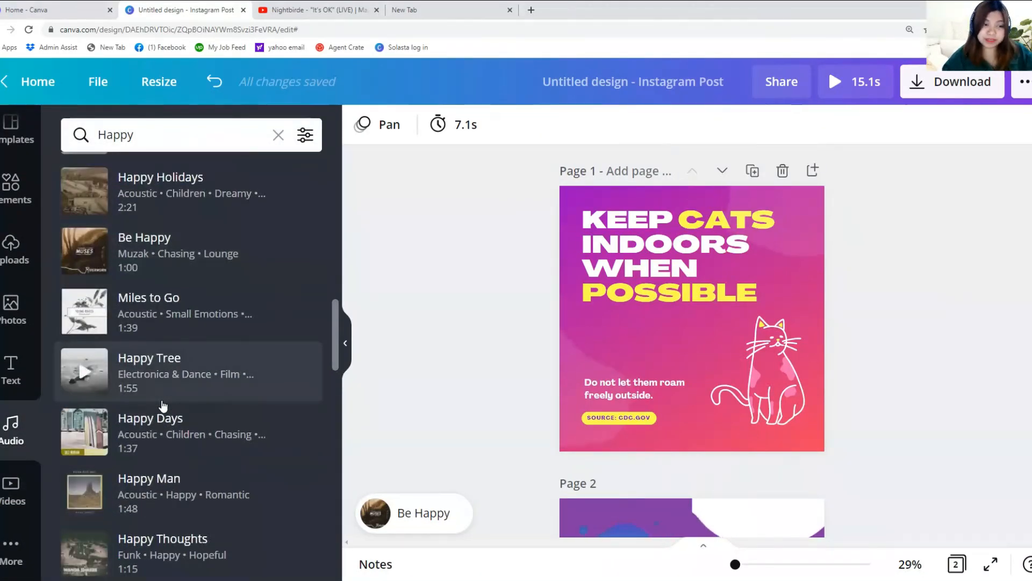
scroll(162, 403, down, 6)
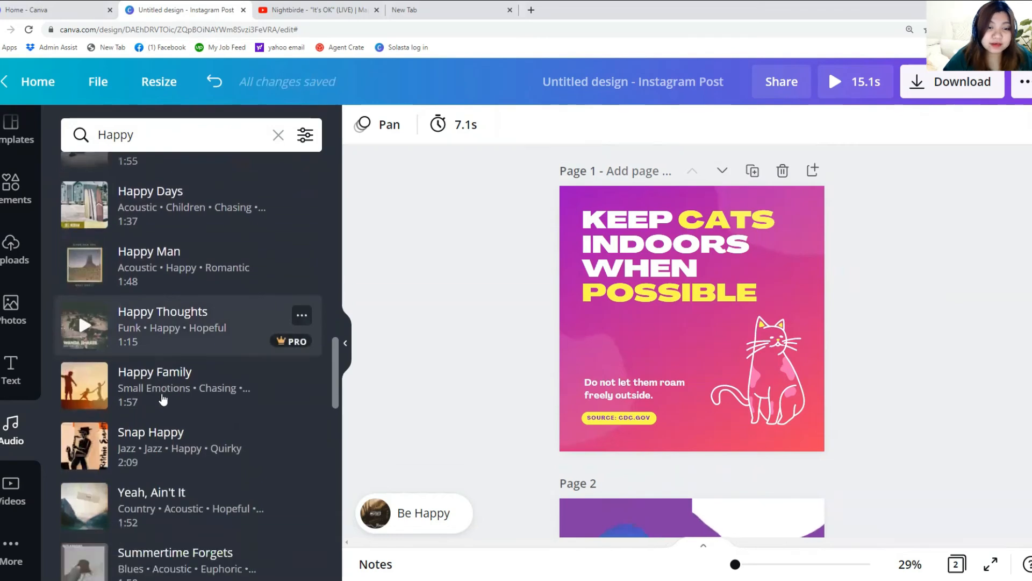
scroll(160, 391, down, 5)
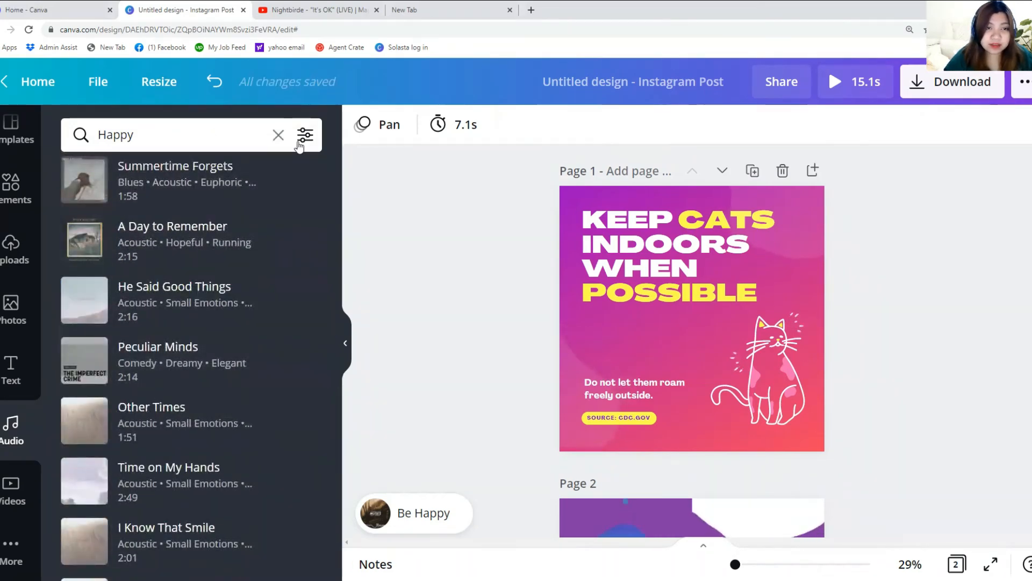
Clear the Happy search and scroll through audio categories like Pop and Trailer
click(278, 135)
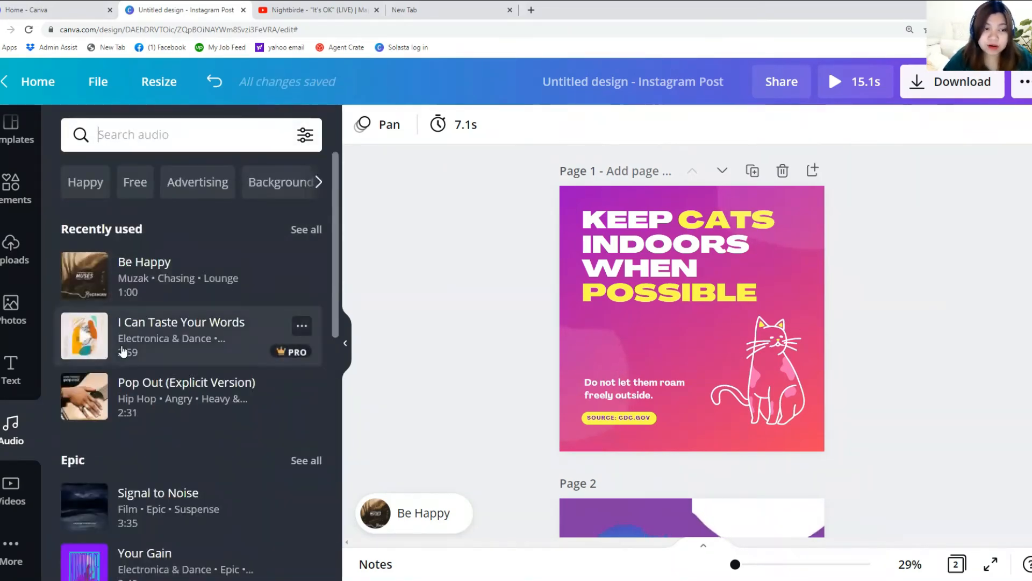
scroll(65, 375, down, 3)
scroll(75, 333, down, 4)
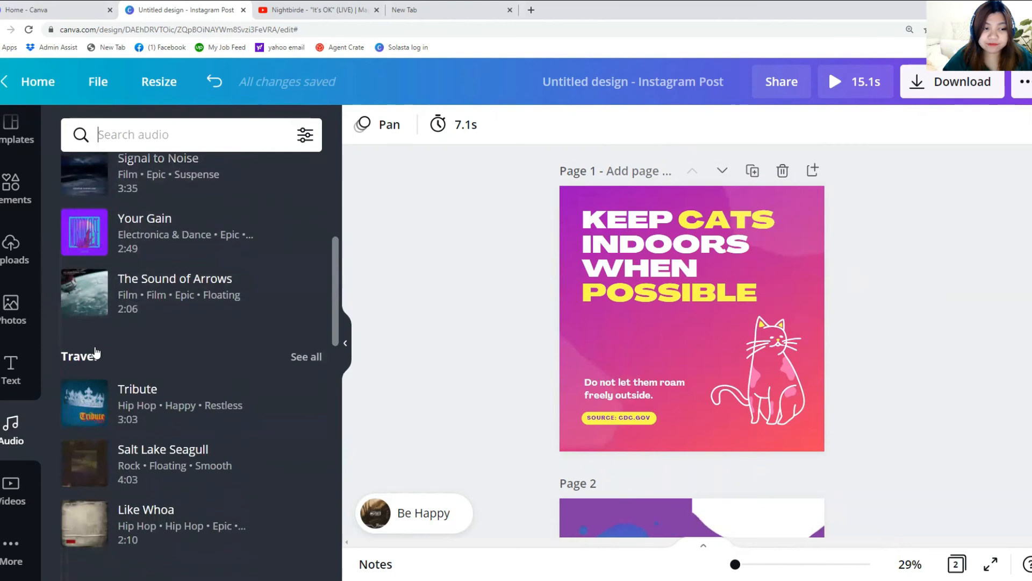
scroll(92, 362, down, 5)
scroll(82, 376, down, 10)
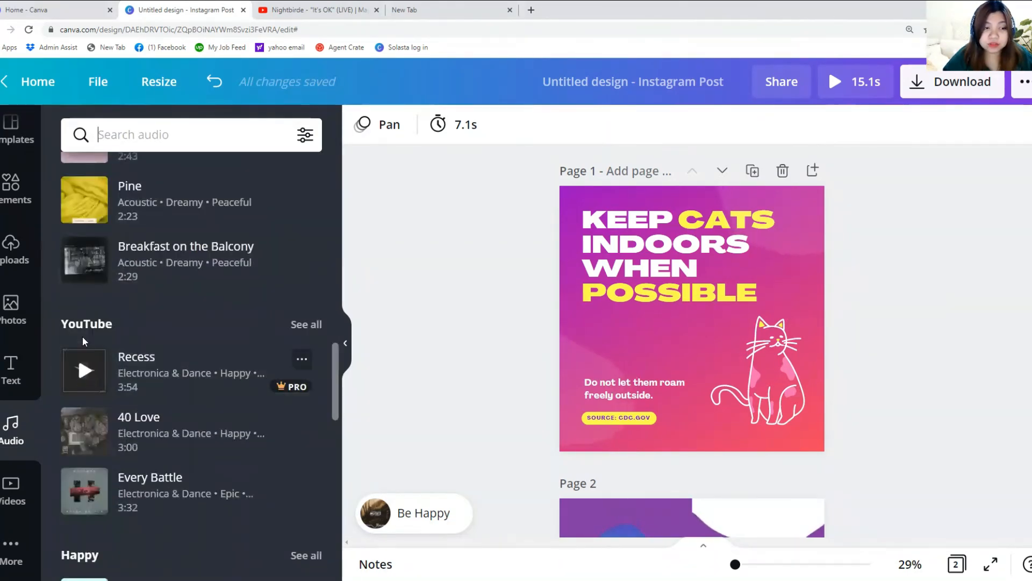
scroll(83, 337, down, 7)
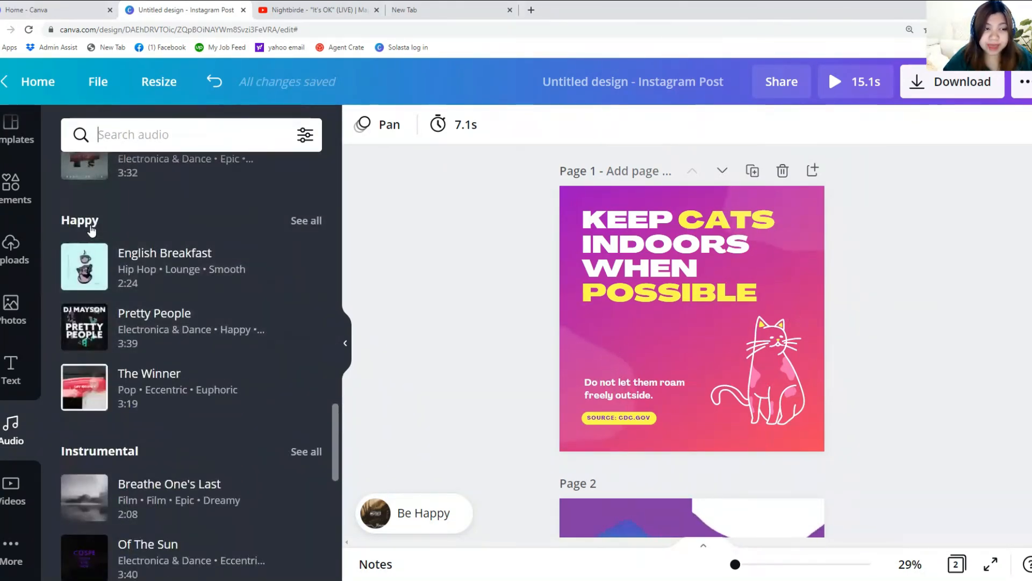
scroll(85, 322, down, 3)
scroll(86, 349, down, 5)
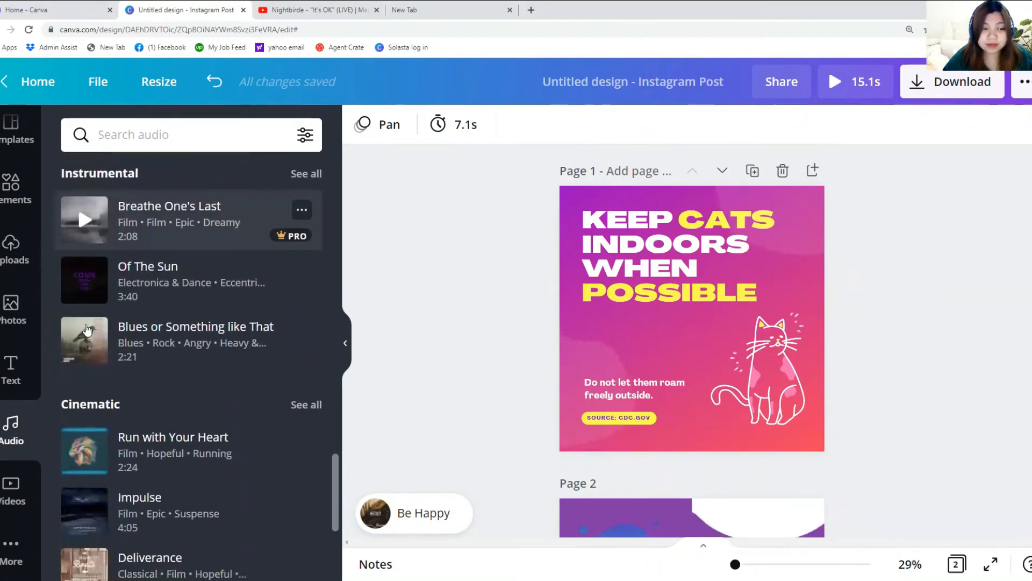
scroll(90, 401, down, 3)
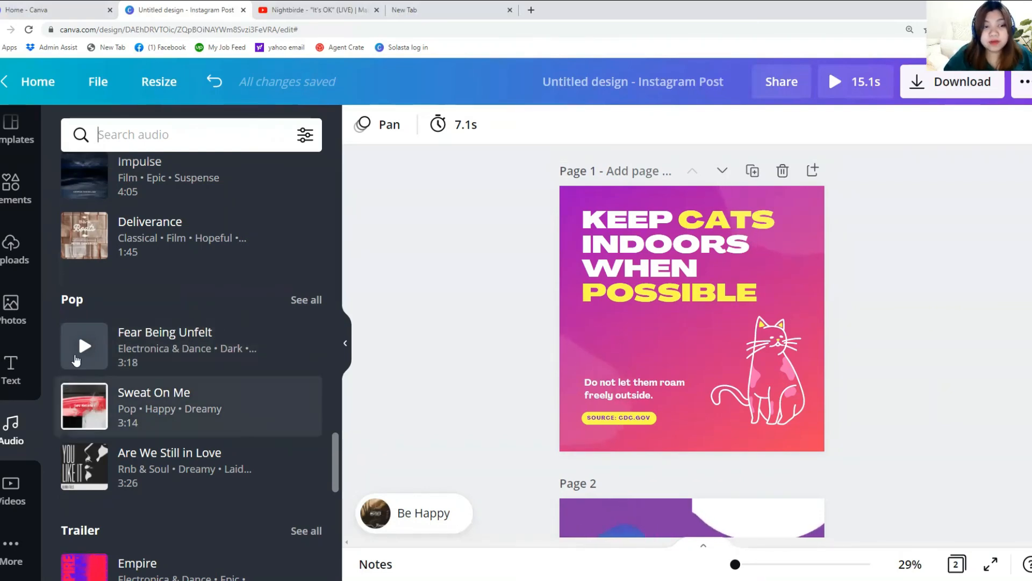
scroll(125, 376, down, 8)
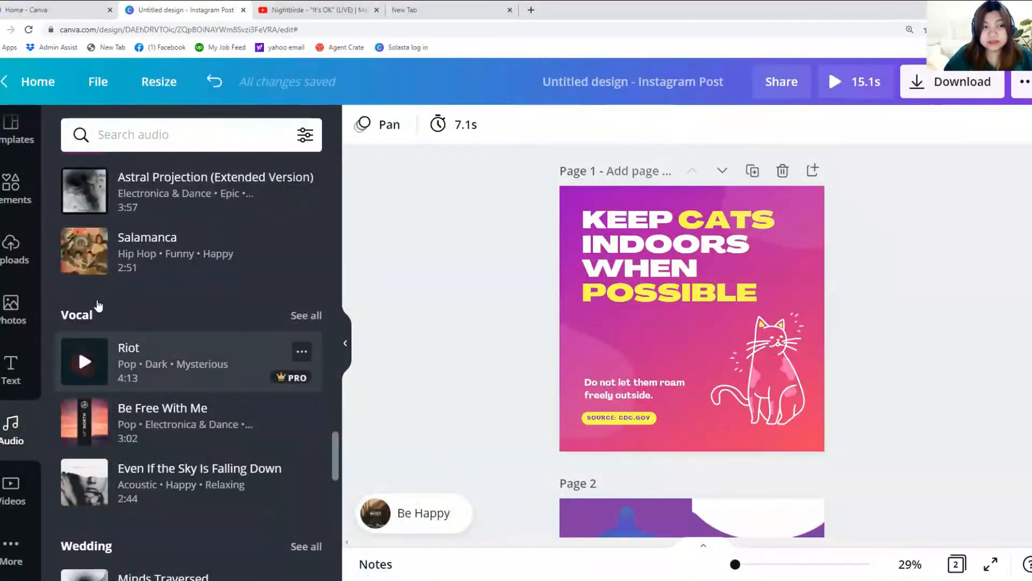